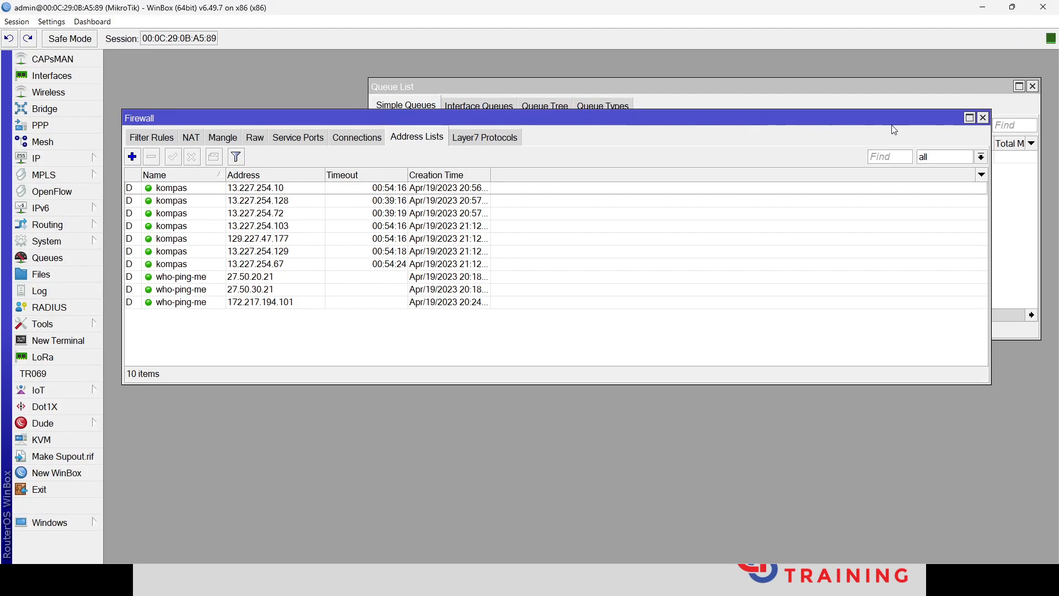
- Disable all three mangle rules in the firewall
left_click(218, 145)
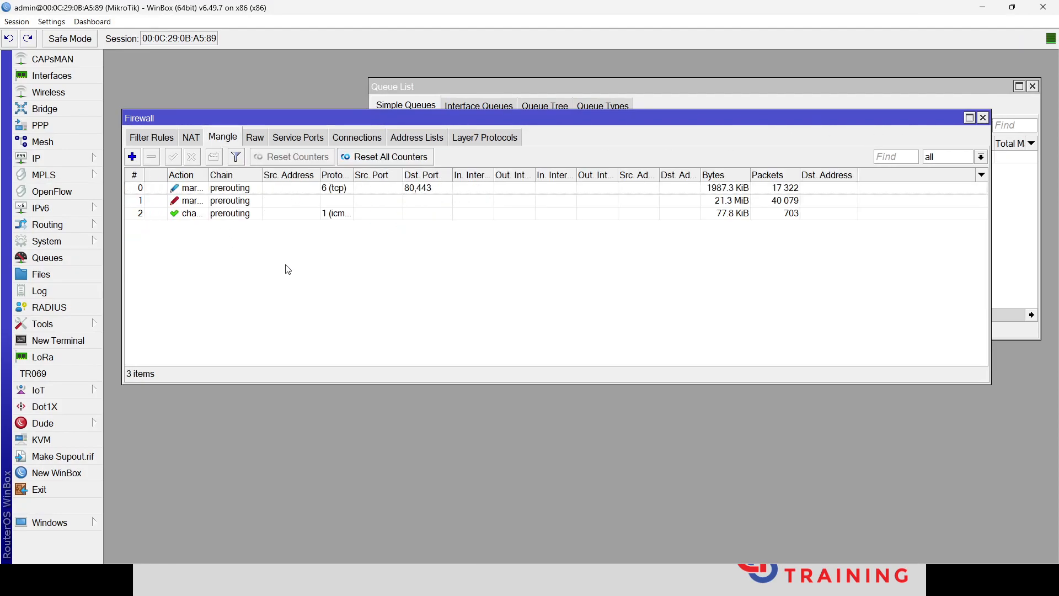
left_click(212, 193)
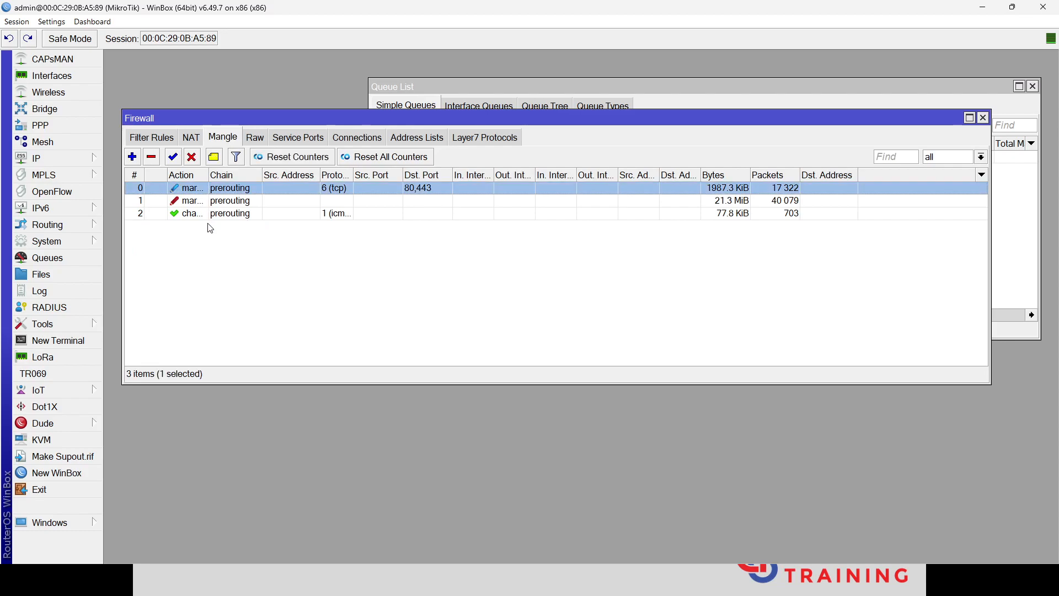
left_click(216, 216, "shift")
left_click(193, 158)
- Disable both prerouting rules, drop and add to address list, in the firewall's raw table
left_click(256, 138)
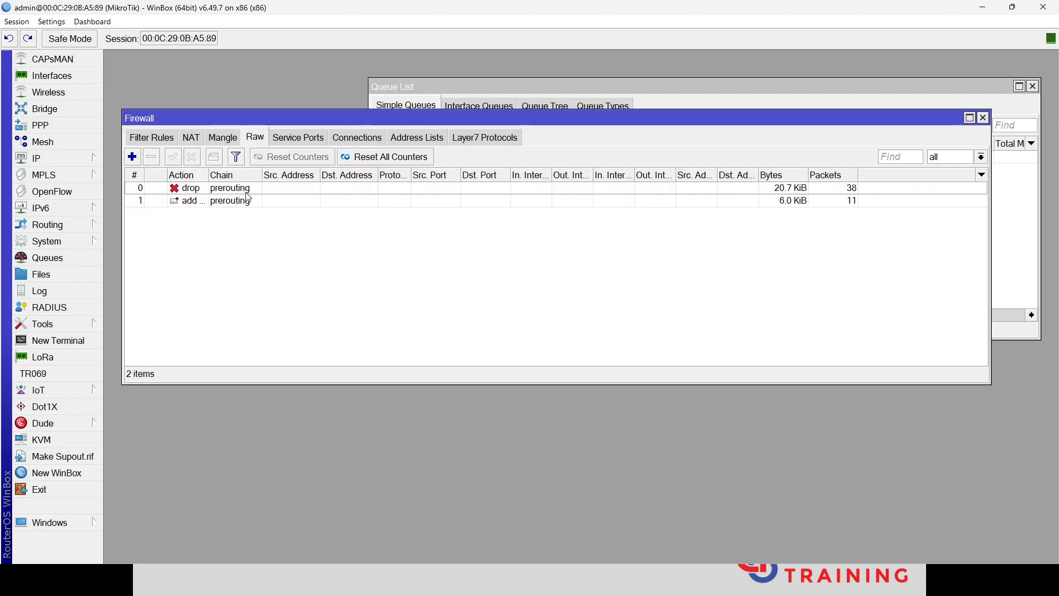
left_click(243, 201)
left_click(248, 189, "shift")
left_click(199, 158)
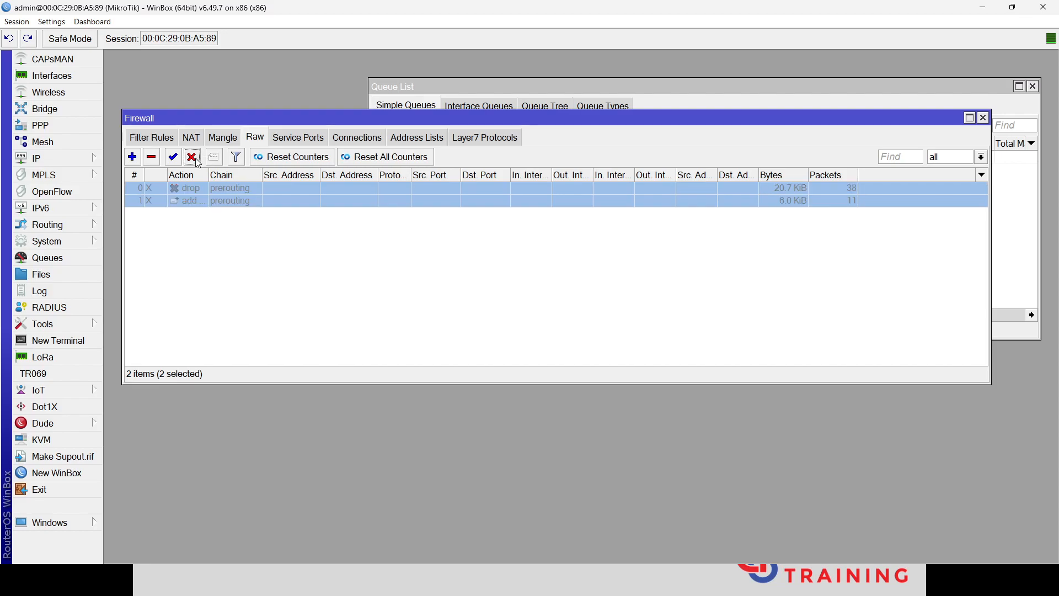
- Check the firewall's filter rules and address lists, and close the Firewall and Queue List windows
left_click(157, 139)
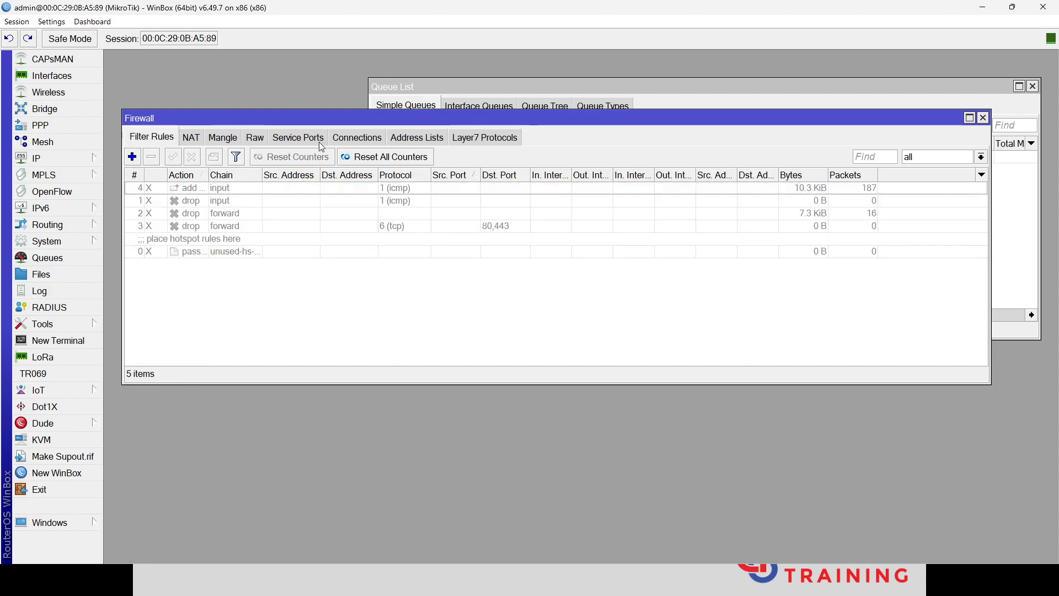
left_click(417, 138)
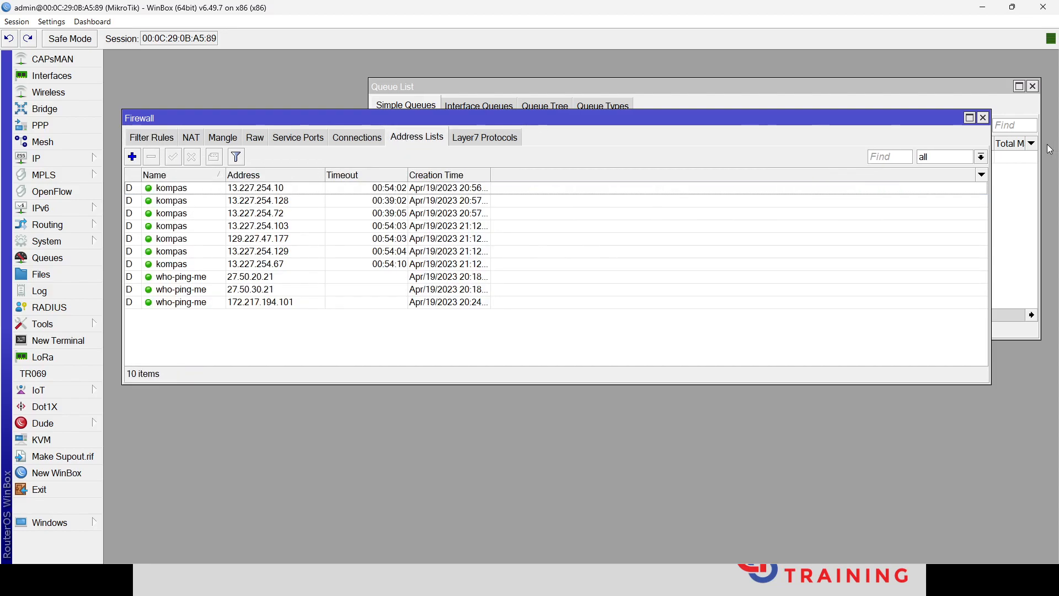
left_click(983, 118)
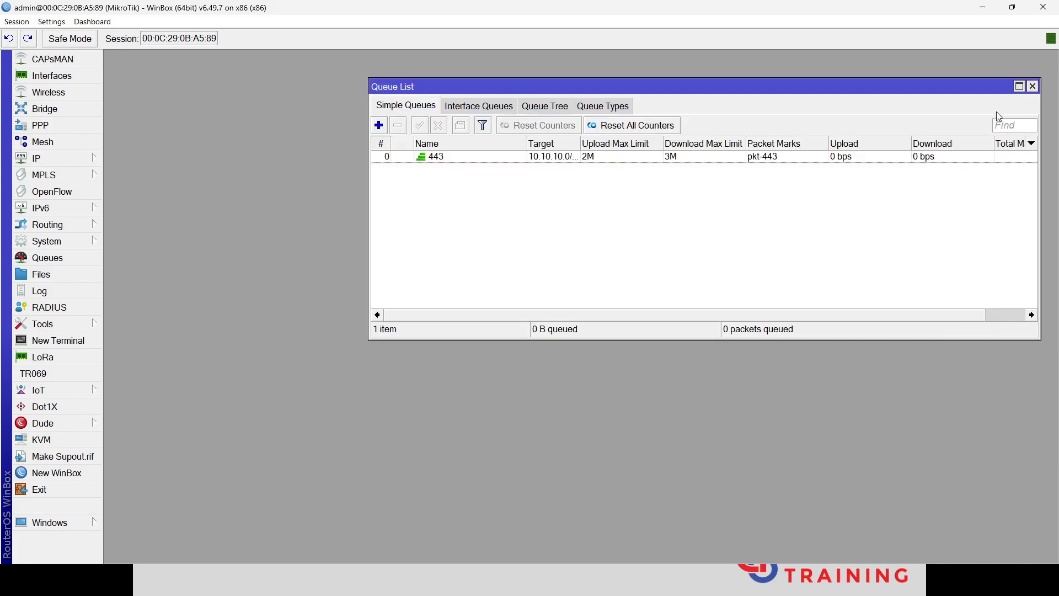
left_click(1032, 86)
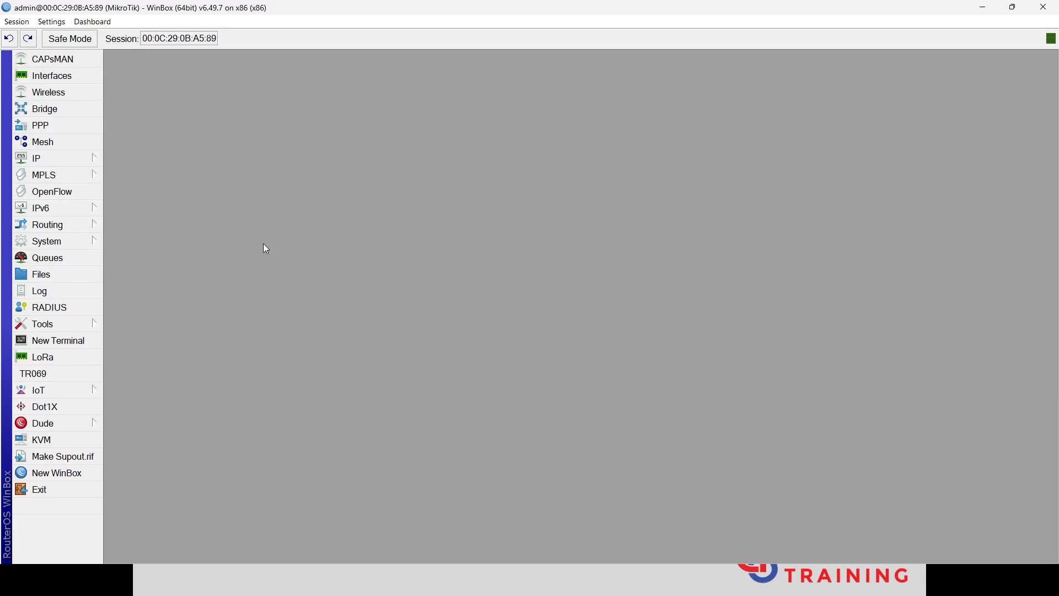
- Open the queue list and disable the existing simple queue 443
left_click(64, 257)
left_click_drag(519, 89, 312, 106)
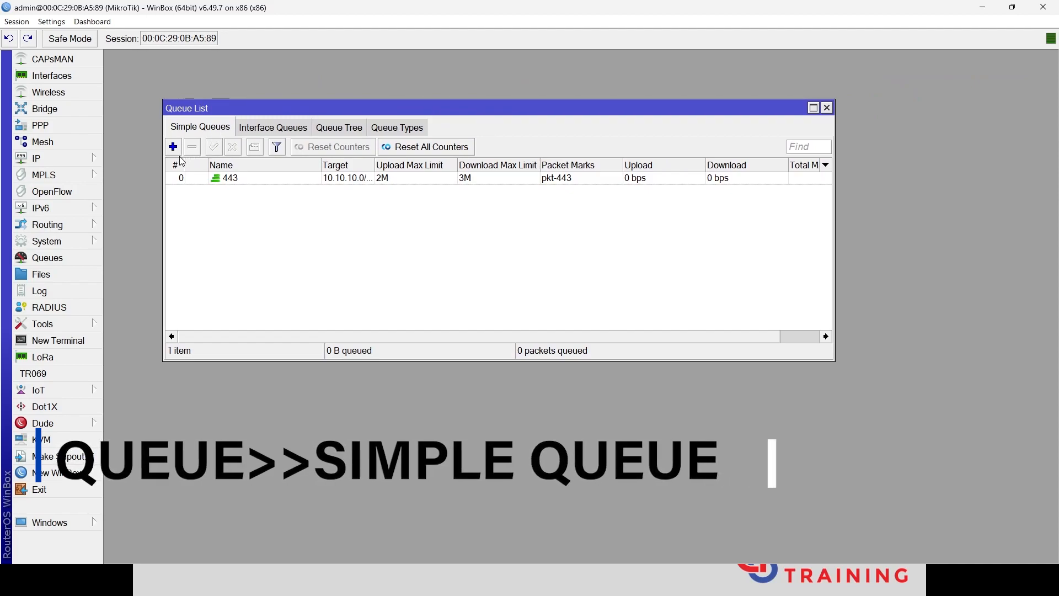
left_click(218, 178)
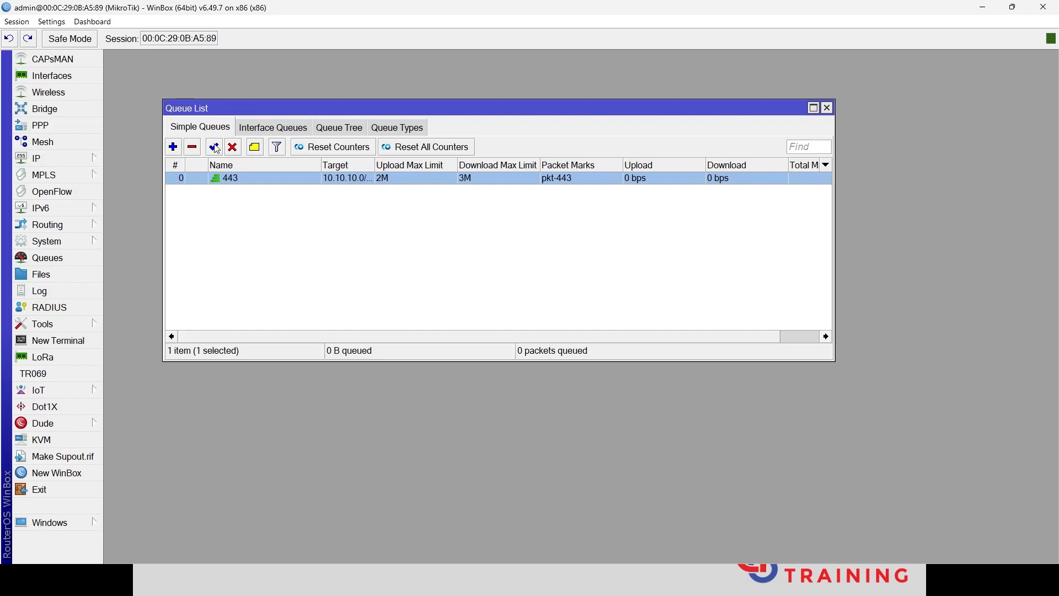
left_click(232, 147)
- Start a new simple queue and name it USer-Win7
left_click(174, 147)
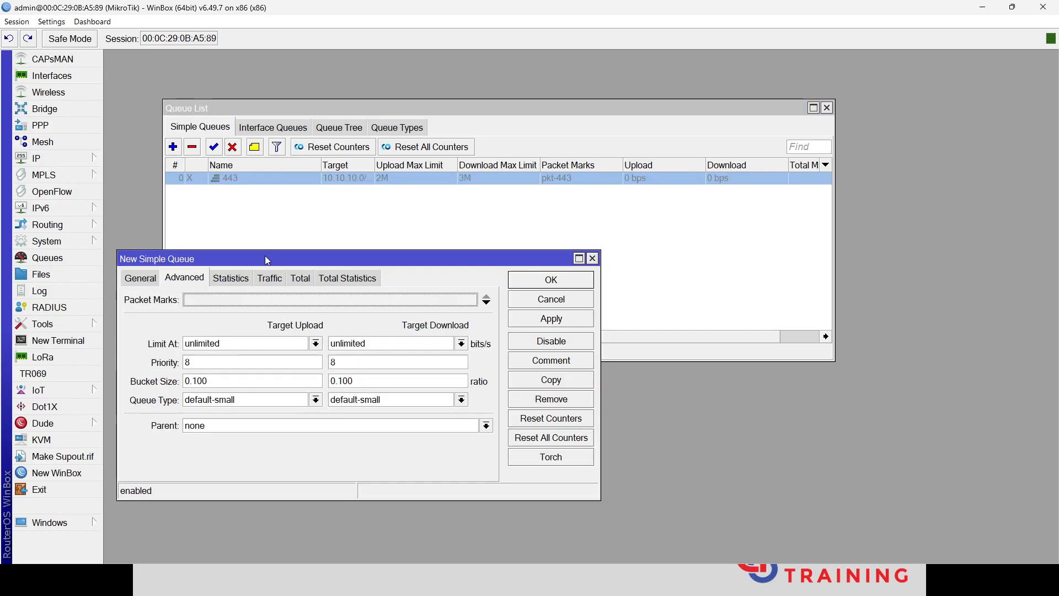
left_click_drag(265, 257, 499, 106)
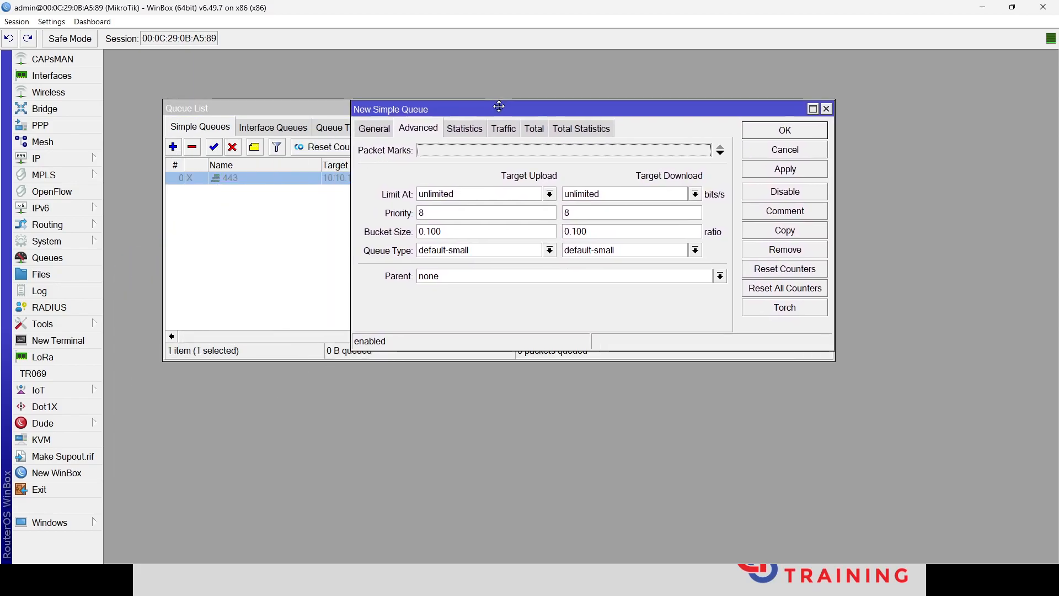
left_click(378, 131)
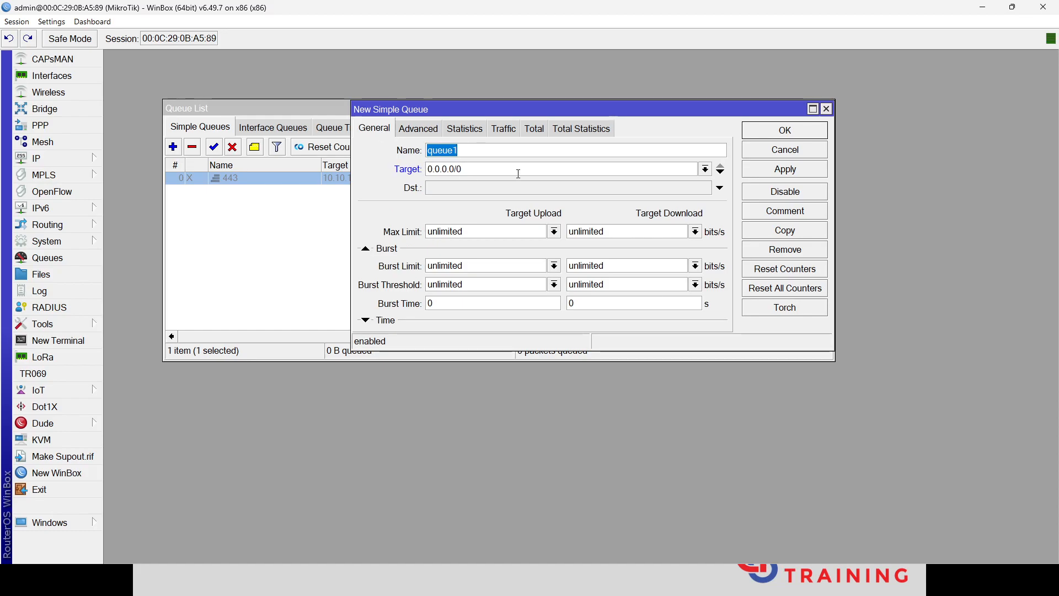
type("USer-Win7")
- Switch to the Windows 7 virtual machine in VMware and look up its IP address by running ipconfig in a command prompt
key("alt+Tab")
key("Tab")
key("Tab")
key("Tab")
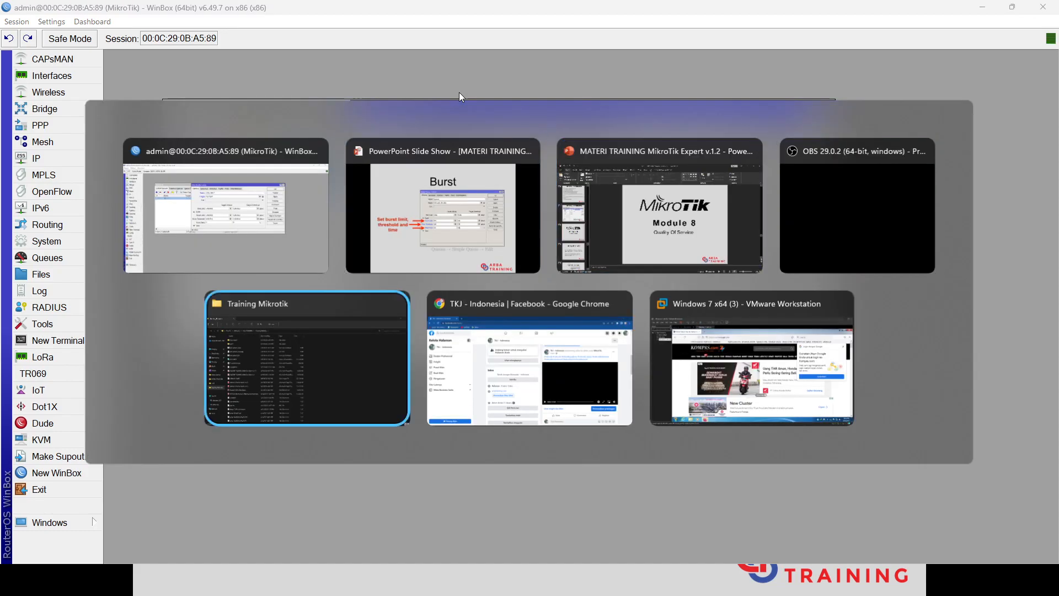
key("Tab")
key("Tab")
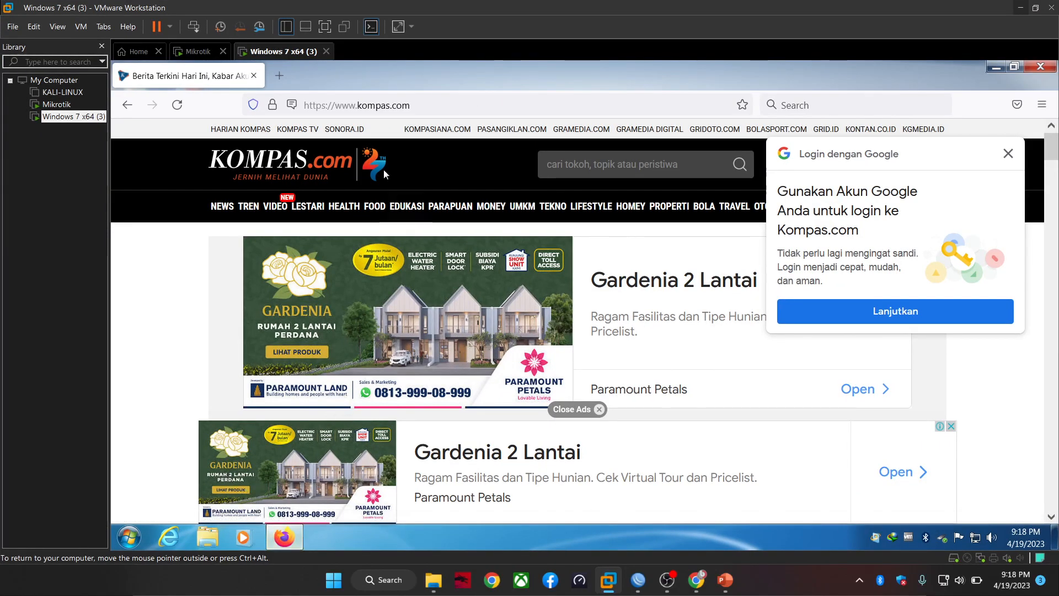
left_click(122, 538)
type("cmd")
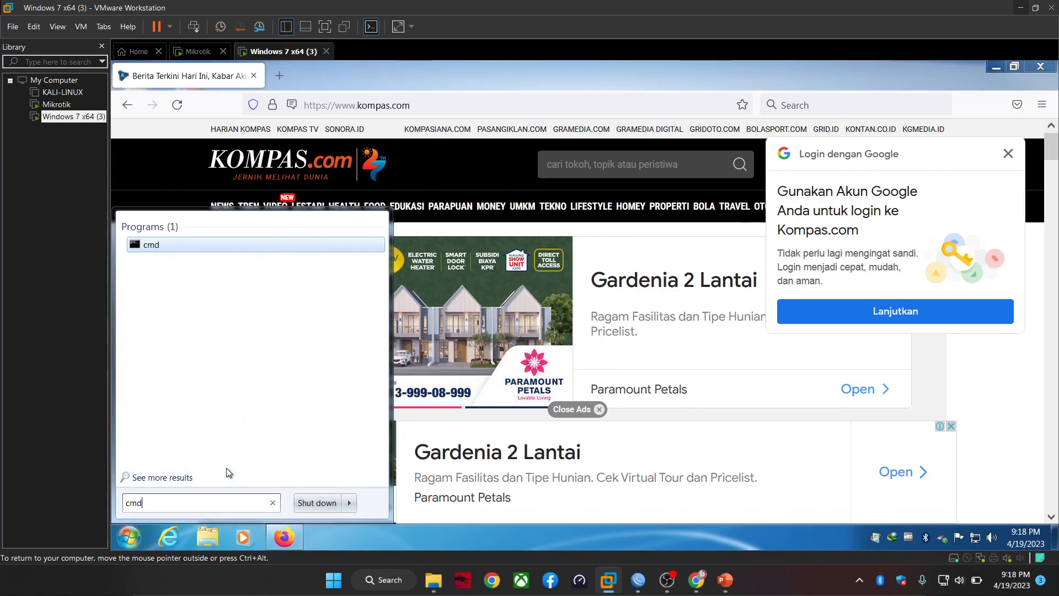
key("Return")
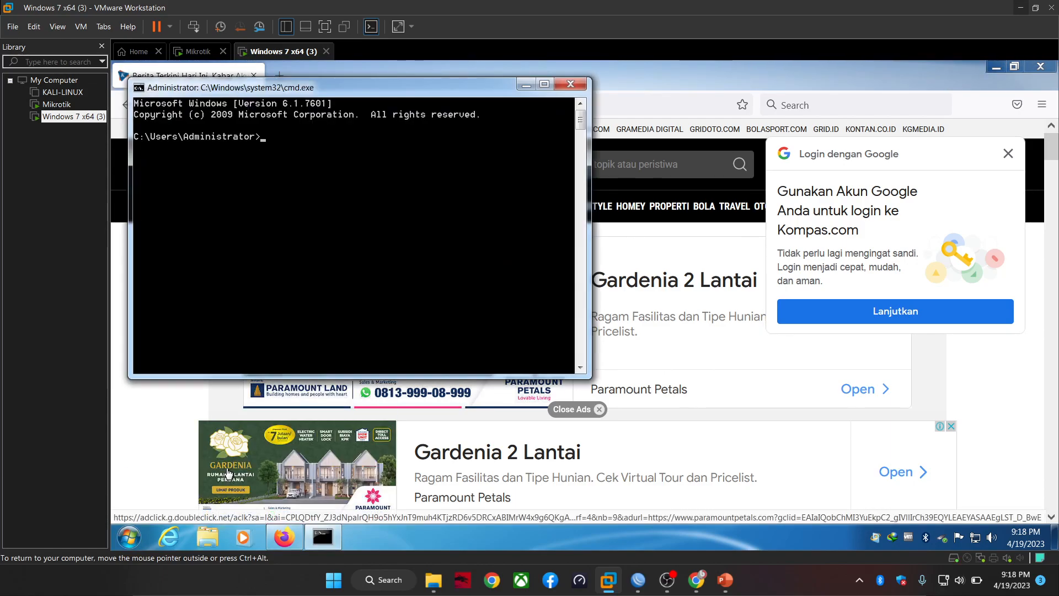
type("ipconfig")
key("Return")
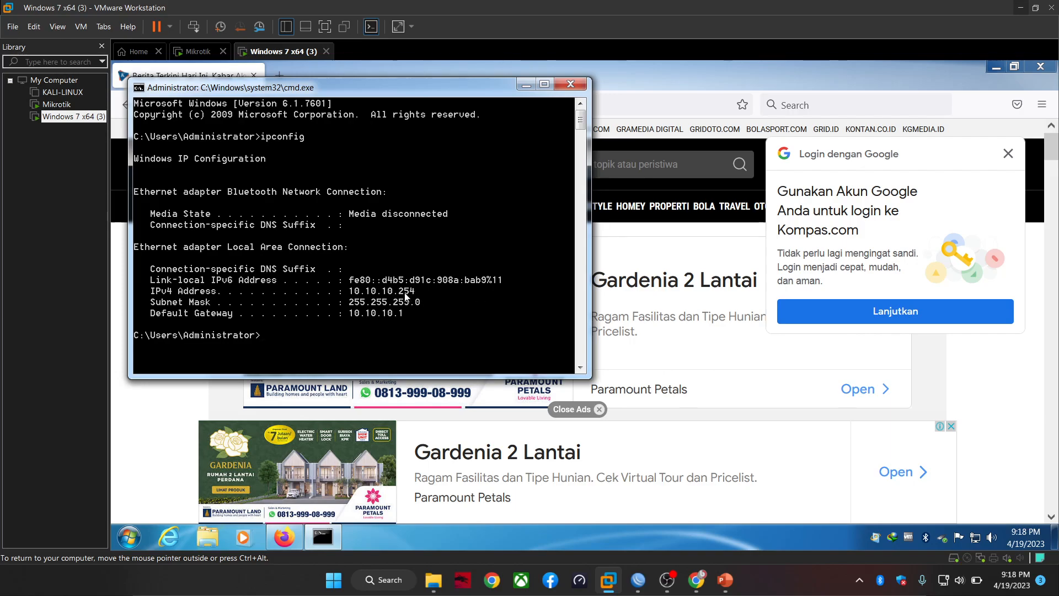
- Return to WinBox and set the new queue's target to 10.10.10.254
left_click(641, 585)
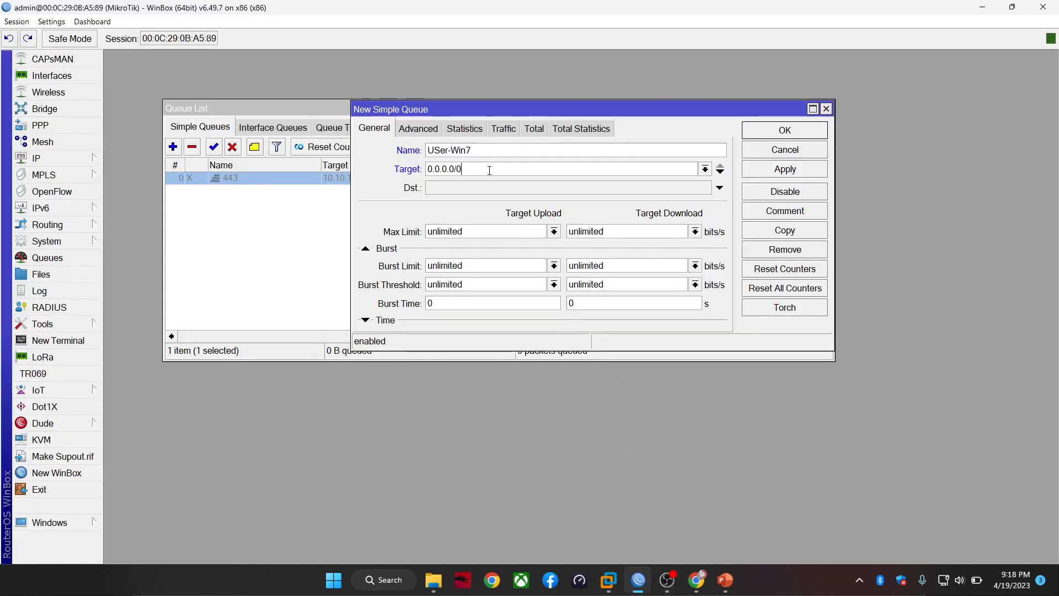
left_click_drag(489, 170, 338, 163)
type("10.10.10.254")
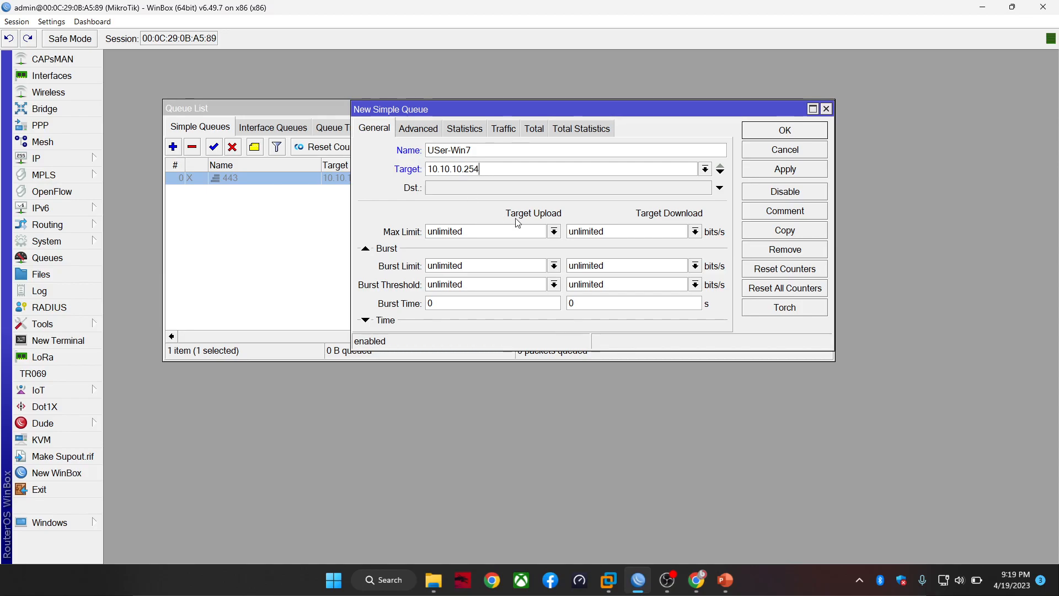
- Set the queue's max limit to 768k upload and 1M download, and save the queue
left_click(554, 232)
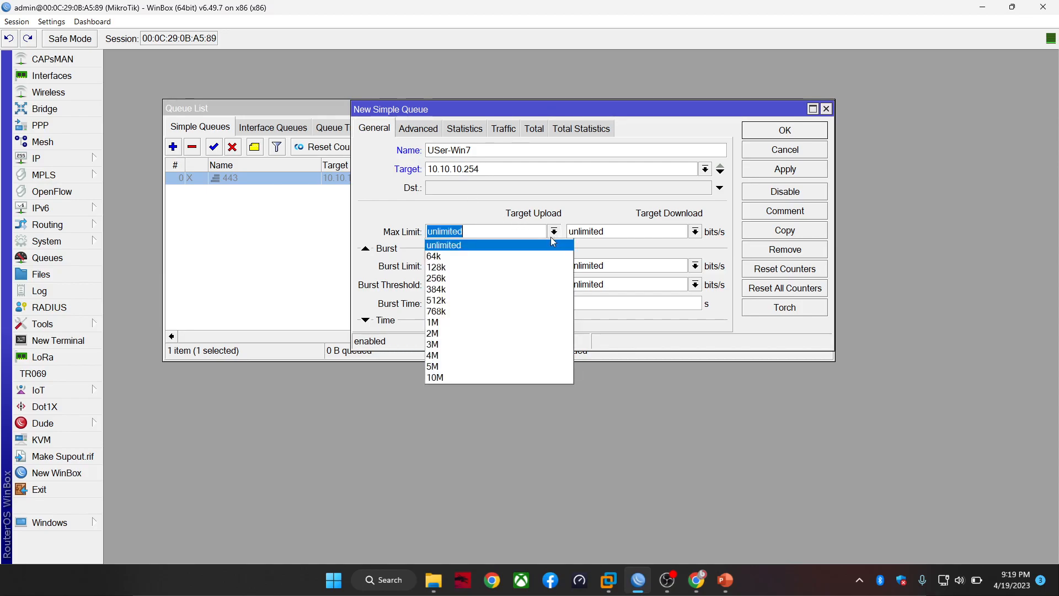
left_click(458, 311)
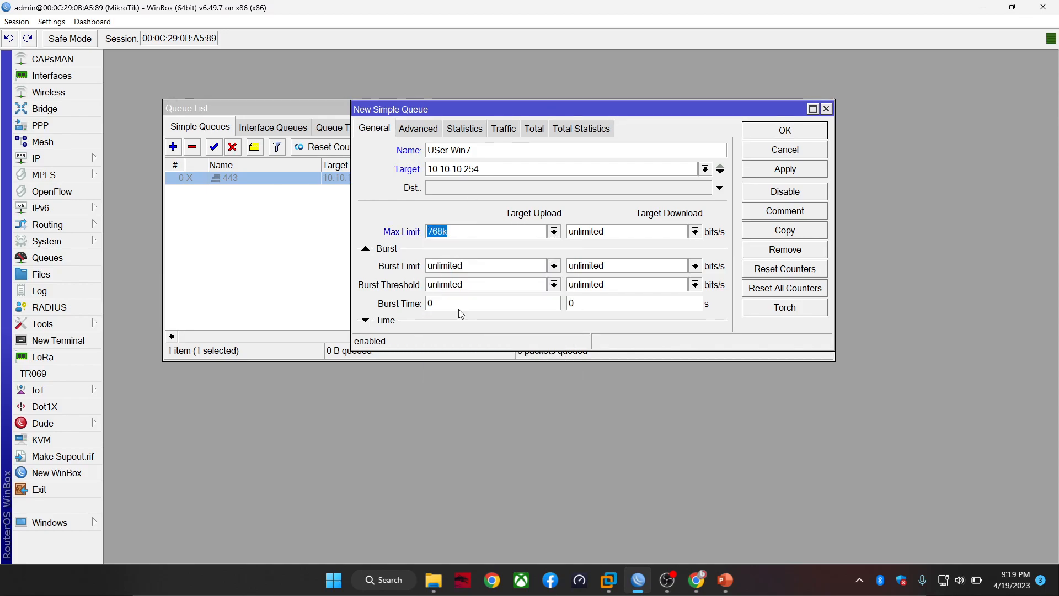
left_click(695, 232)
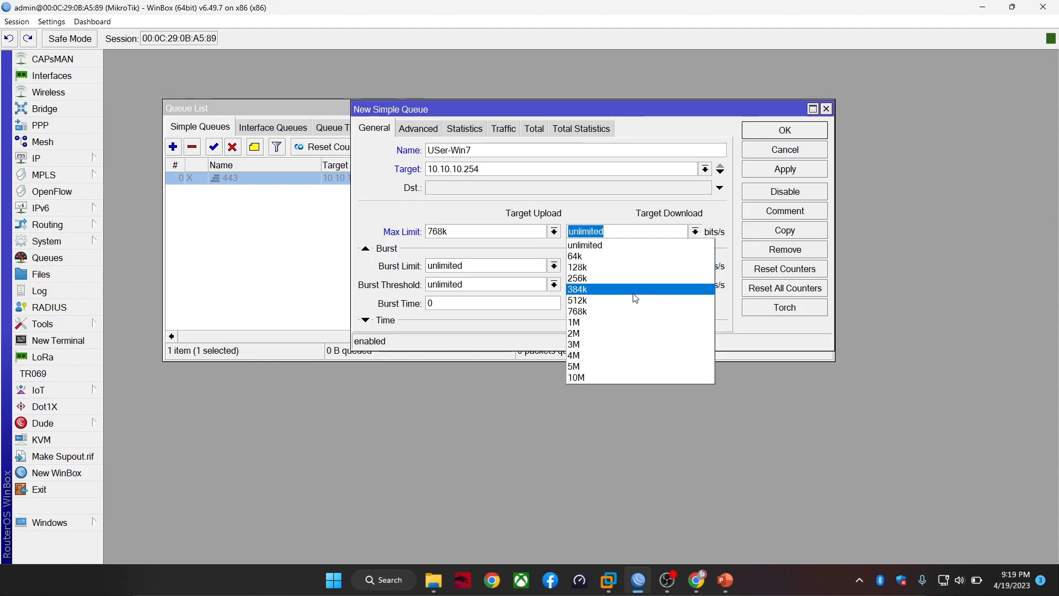
left_click(625, 322)
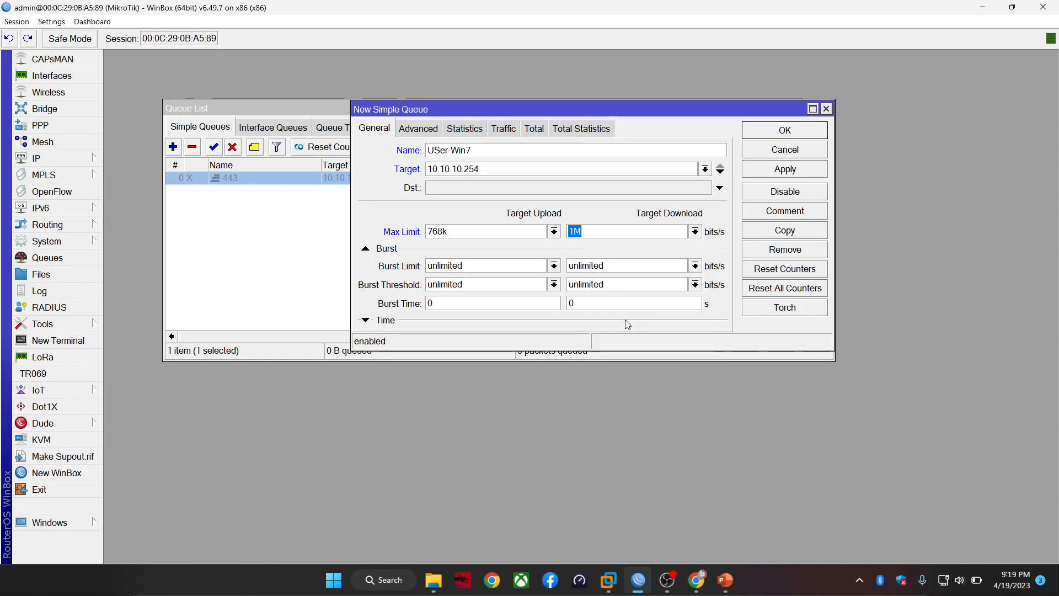
left_click(767, 138)
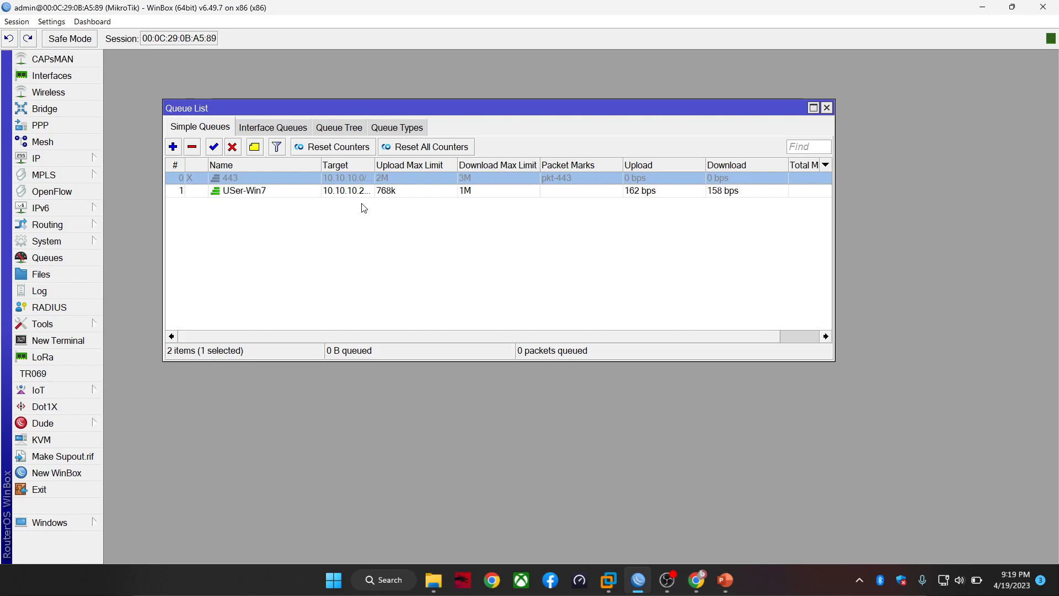
- Reopen the USer-Win7 queue to review its upload and download max limits, and close it
double_click(650, 190)
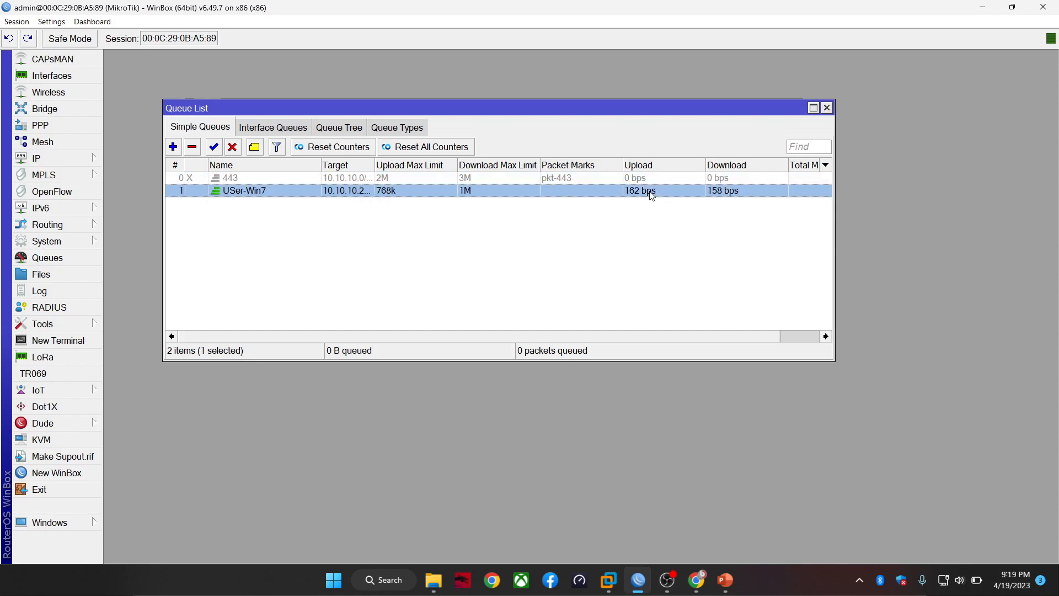
left_click_drag(473, 232, 411, 231)
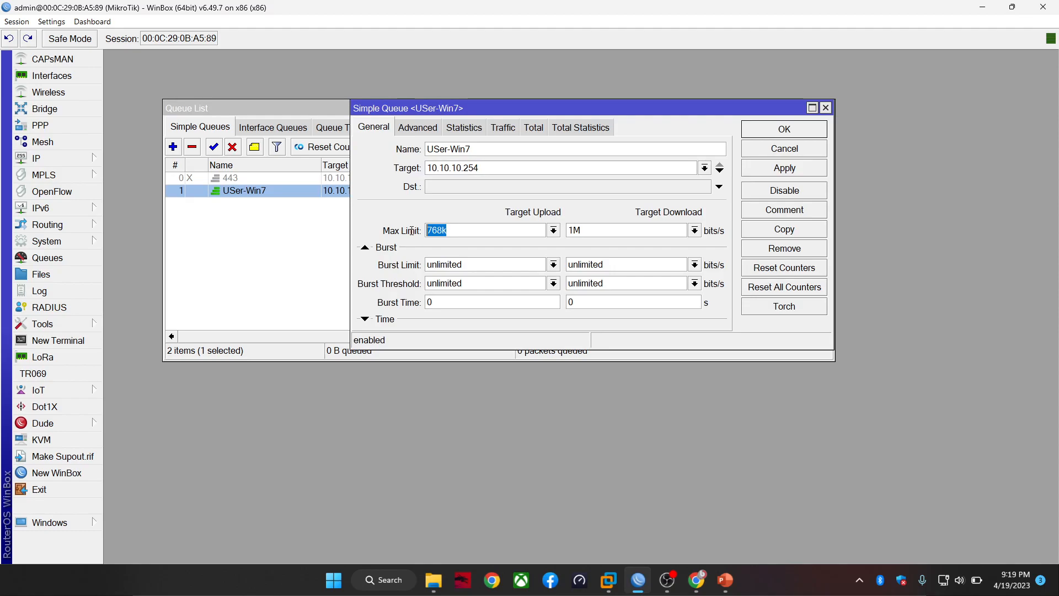
left_click_drag(624, 227, 552, 229)
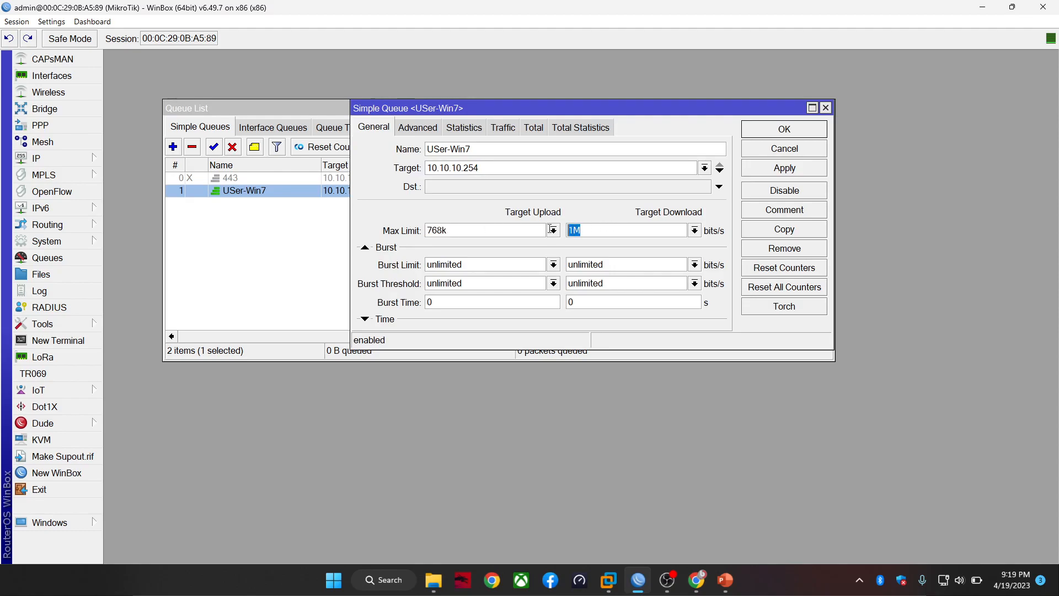
left_click(813, 132)
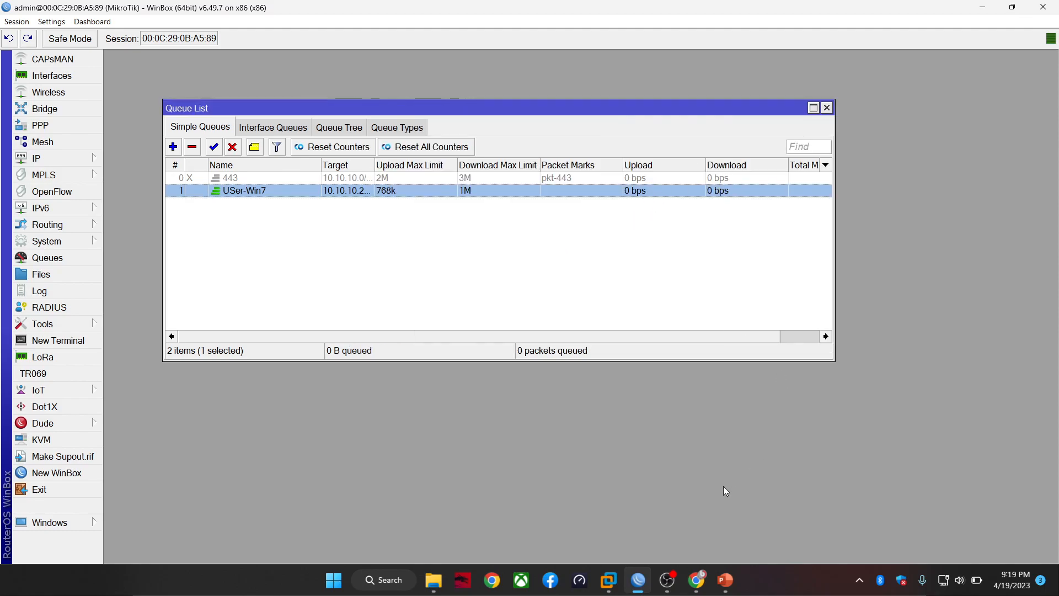
- Switch to the Windows 7 virtual machine in VMware and close its command prompt and browser
mouse_move(609, 579)
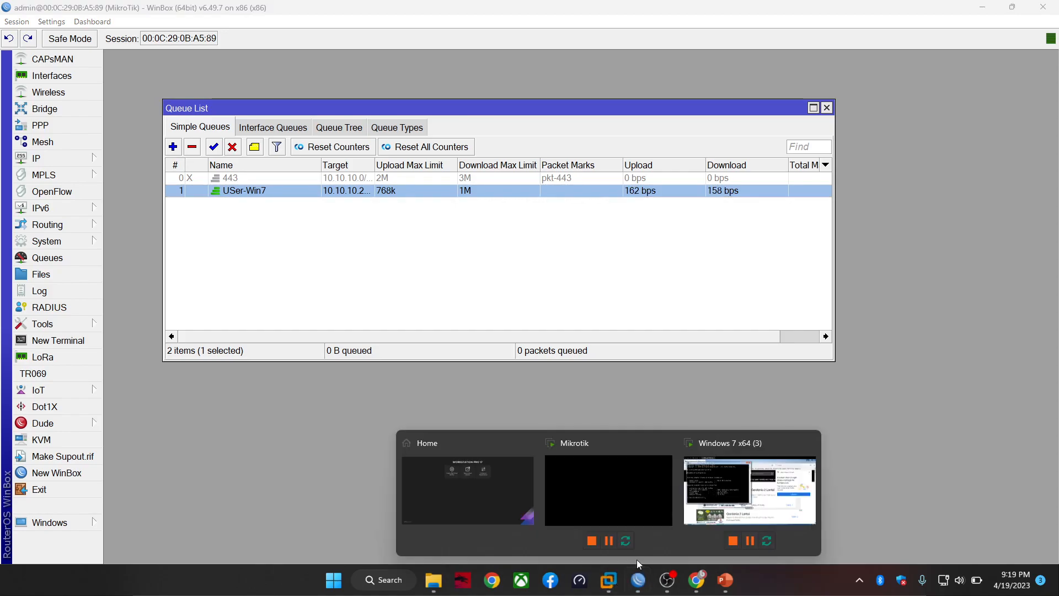
left_click(690, 522)
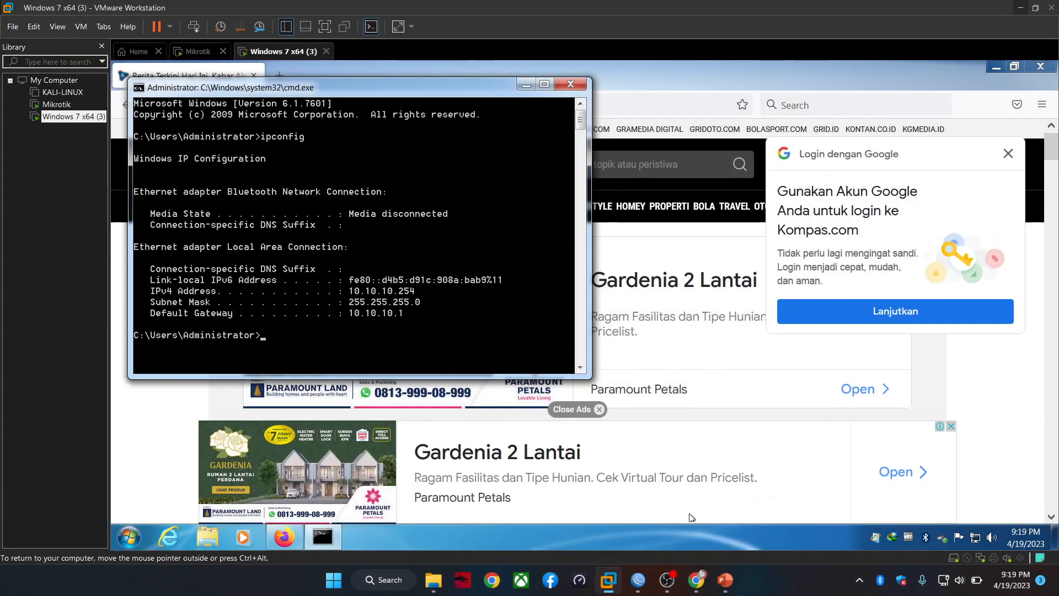
left_click(565, 88)
left_click(1040, 67)
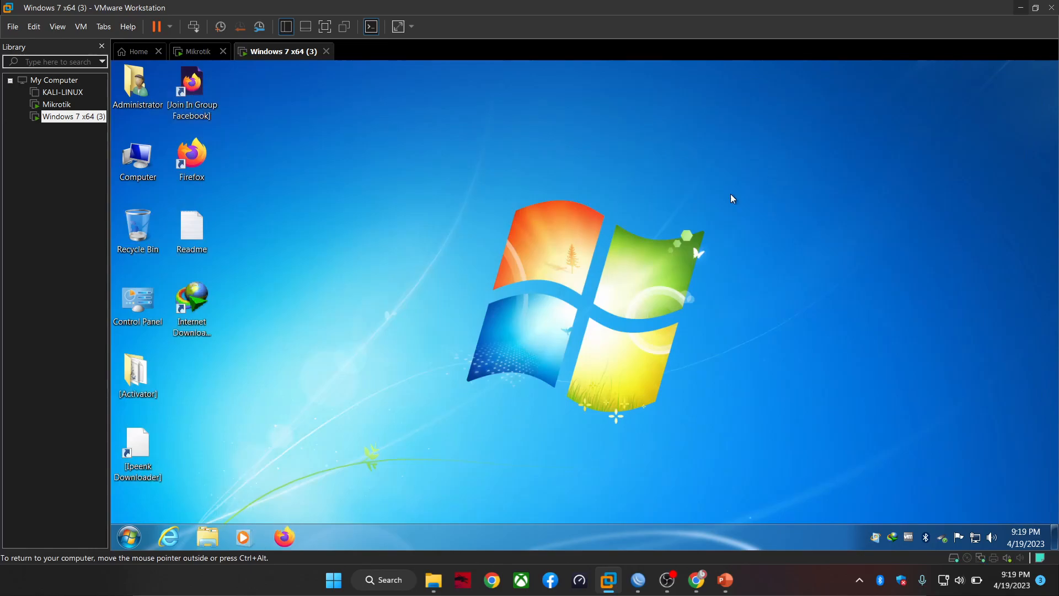
- Launch Speedtest in the Windows 7 virtual machine and start a speed test
left_click(129, 536)
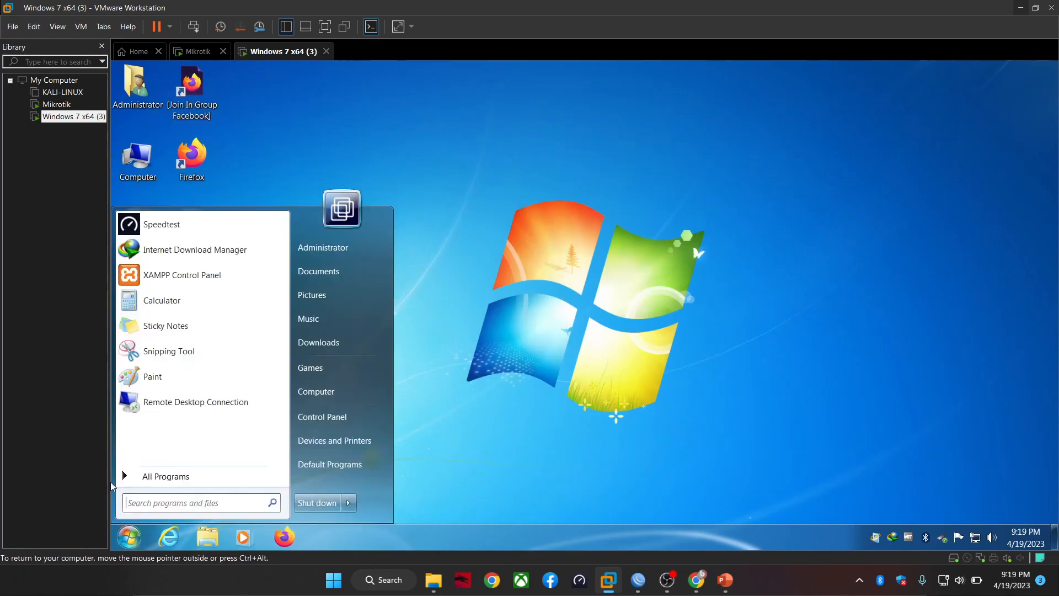
left_click(166, 229)
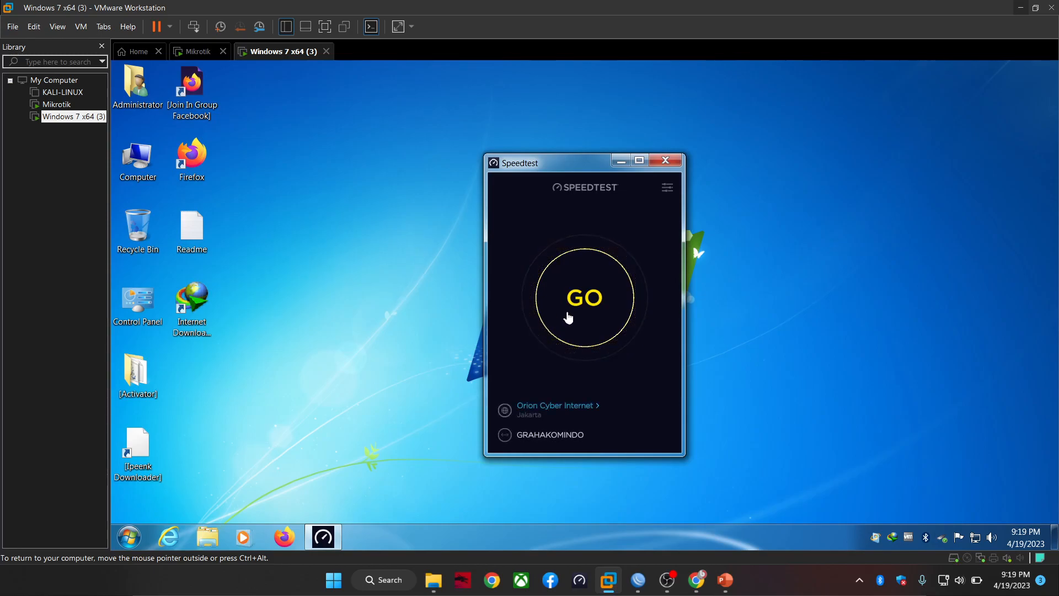
left_click(568, 316)
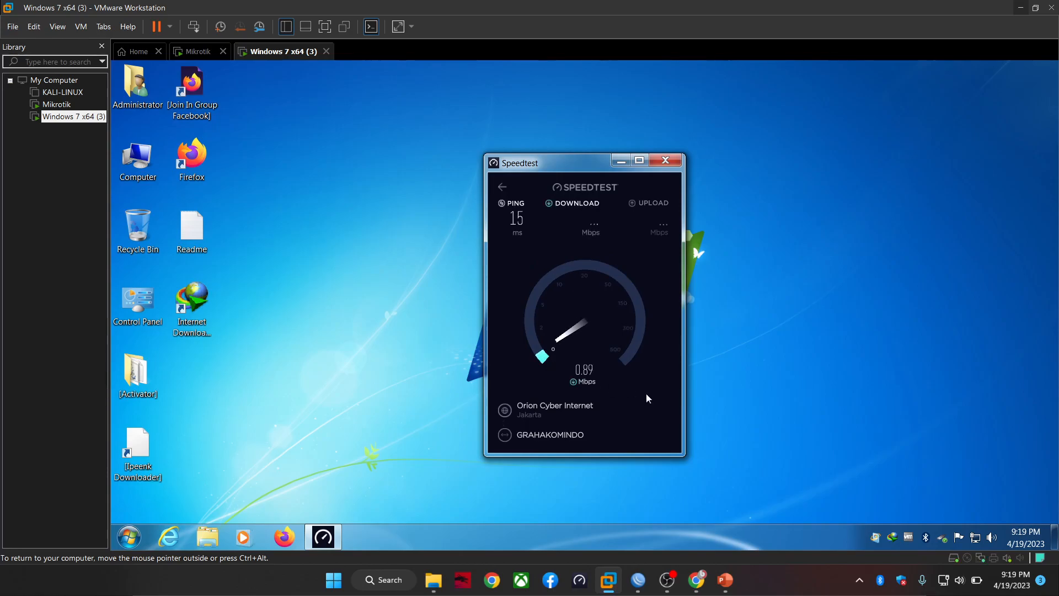
- Check the USer-Win7 queue's live traffic in WinBox during the speed test, and return to the Windows 7 virtual machine for the results
left_click(638, 580)
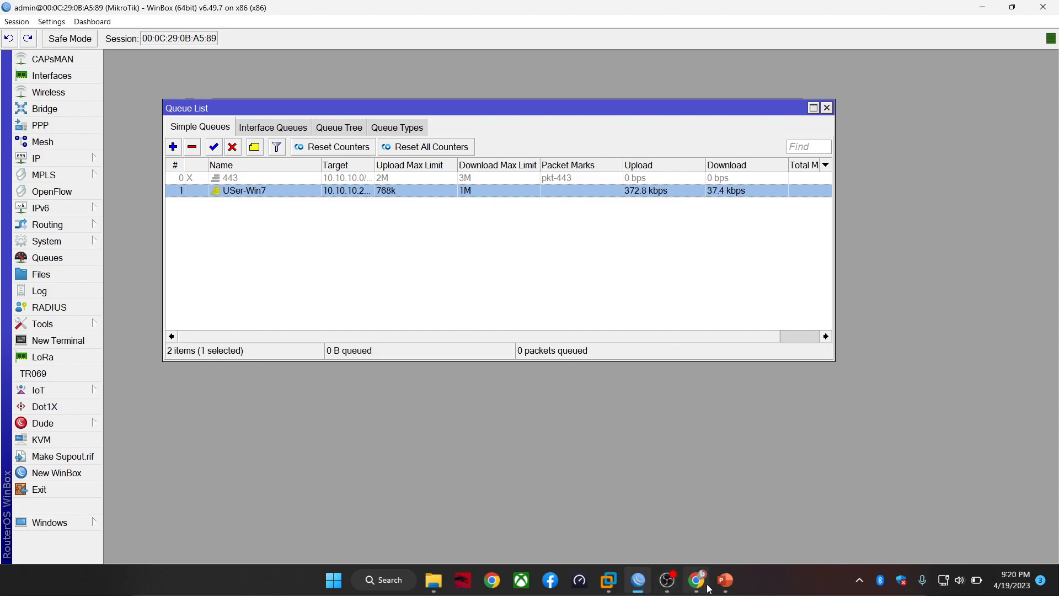
mouse_move(609, 581)
left_click(706, 523)
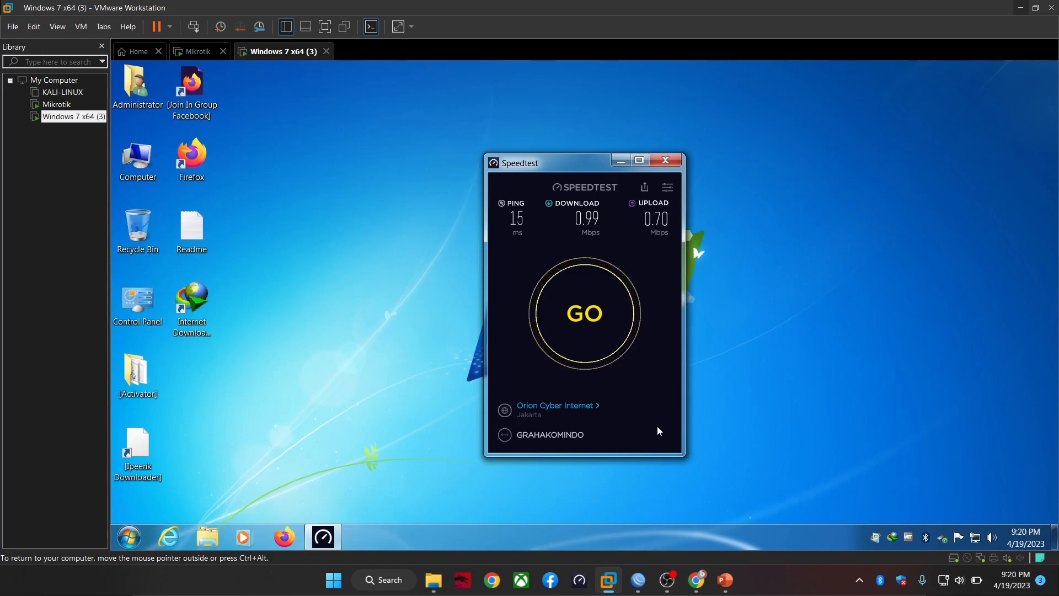
- Switch to WinBox and set the USer-Win7 queue's burst limit to 3M upload and 5M download
left_click(638, 580)
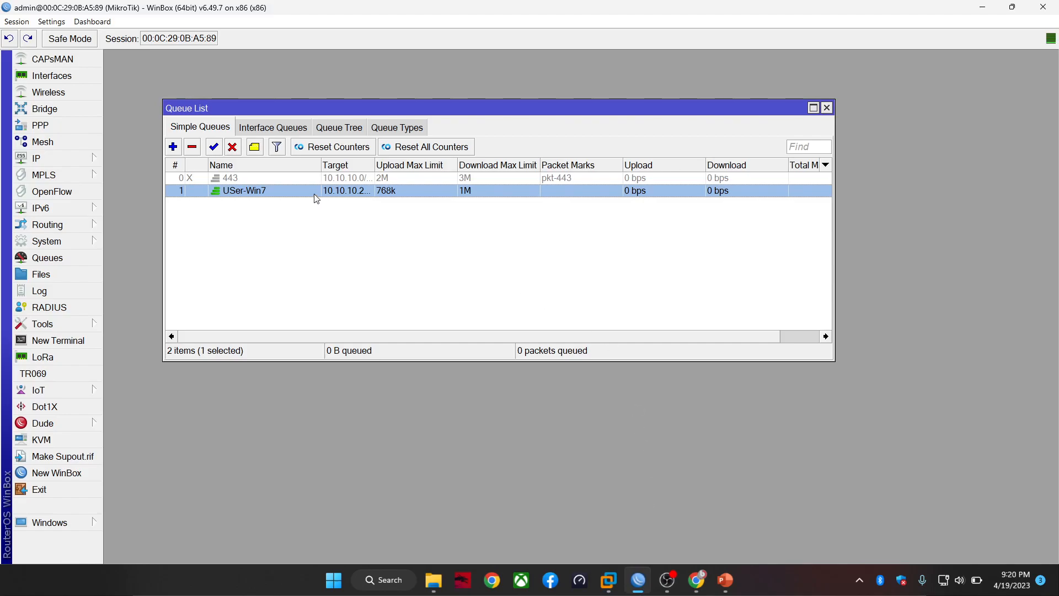
double_click(315, 193)
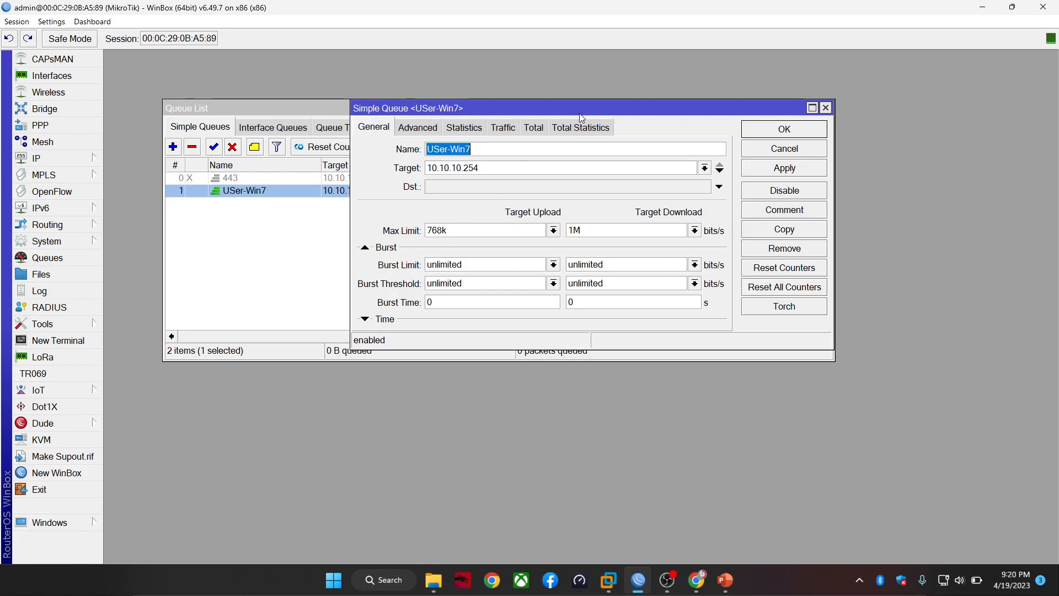
left_click_drag(580, 113, 503, 270)
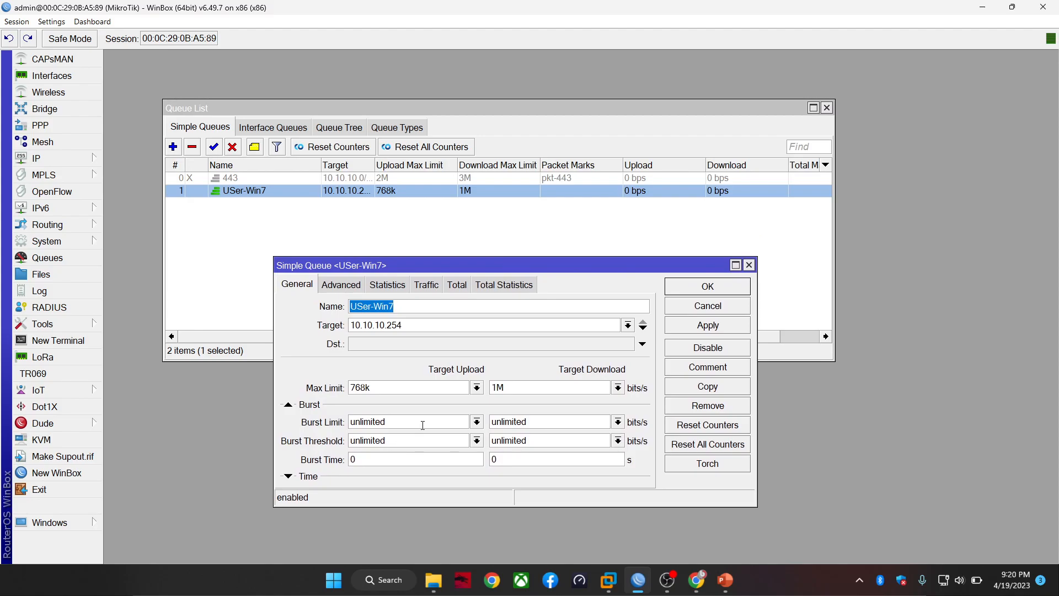
left_click(476, 422)
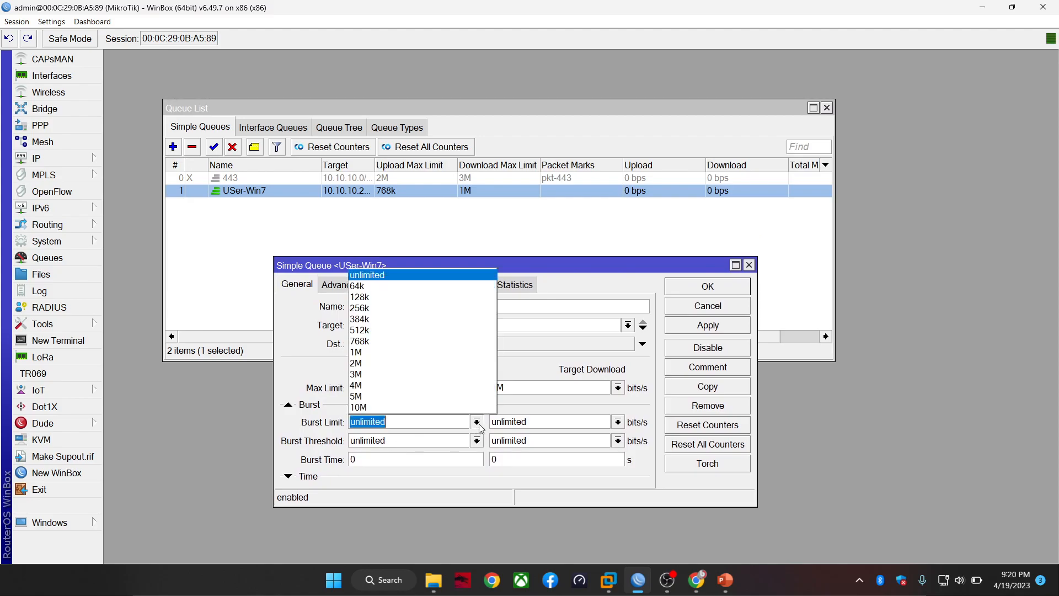
left_click(445, 374)
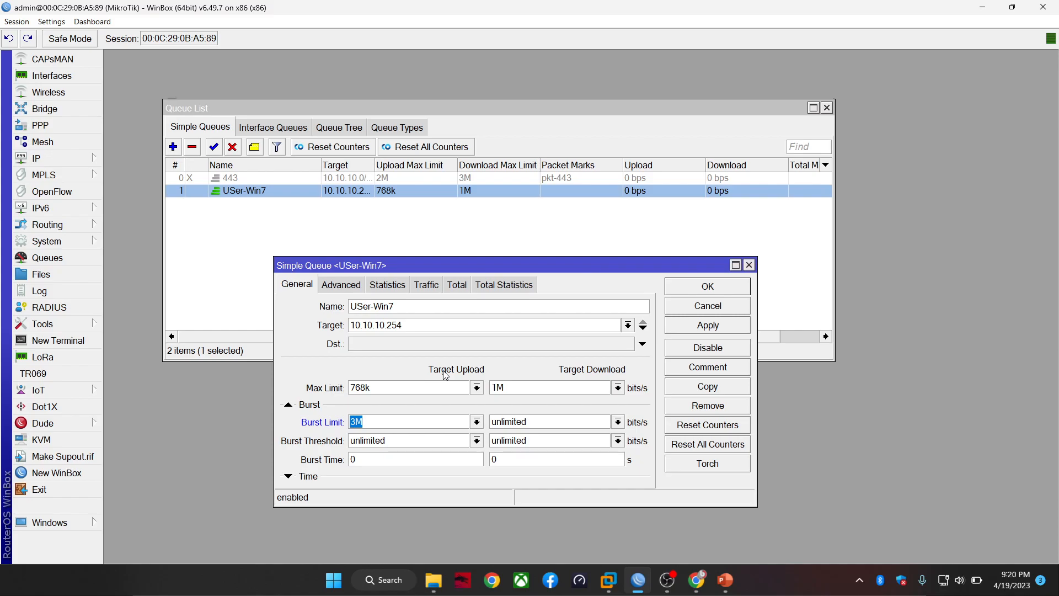
left_click(618, 422)
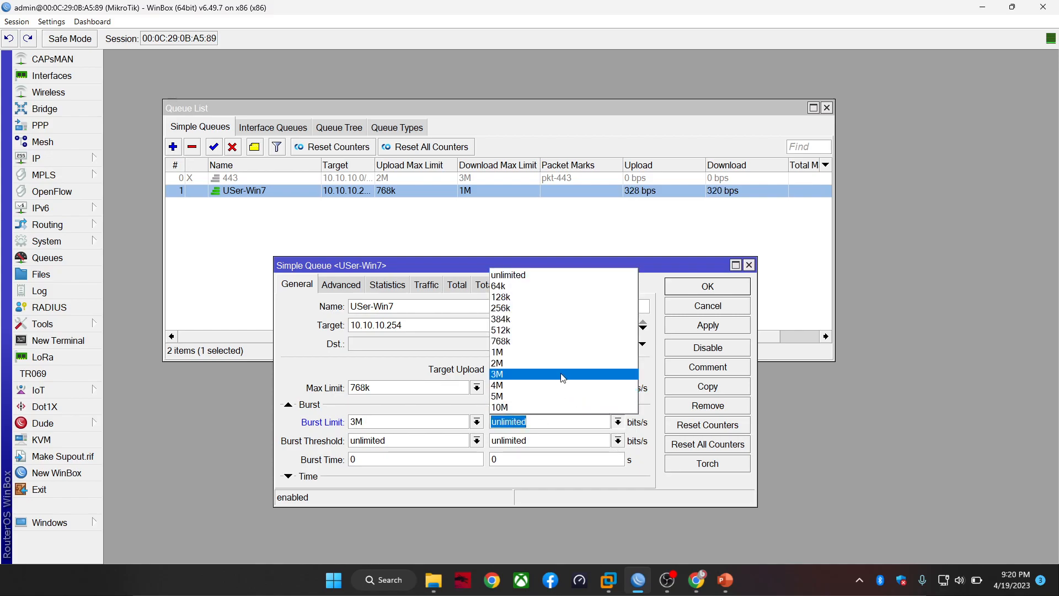
left_click(561, 403)
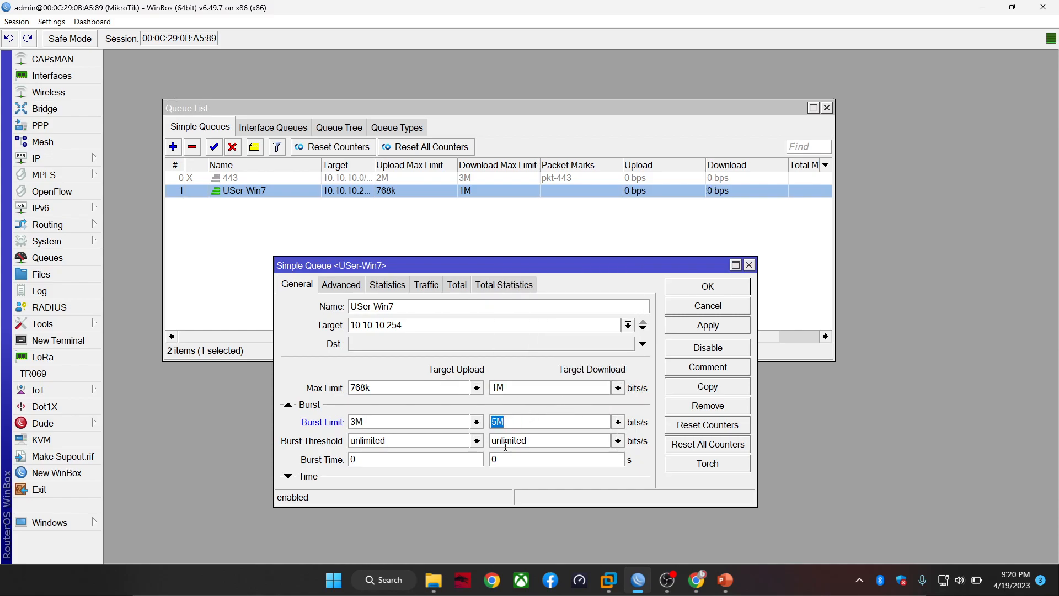
- Set the queue's burst threshold to 1M upload and 3M download with 15 s burst times, and save the queue
left_click(477, 441)
left_click(437, 373)
left_click(617, 440)
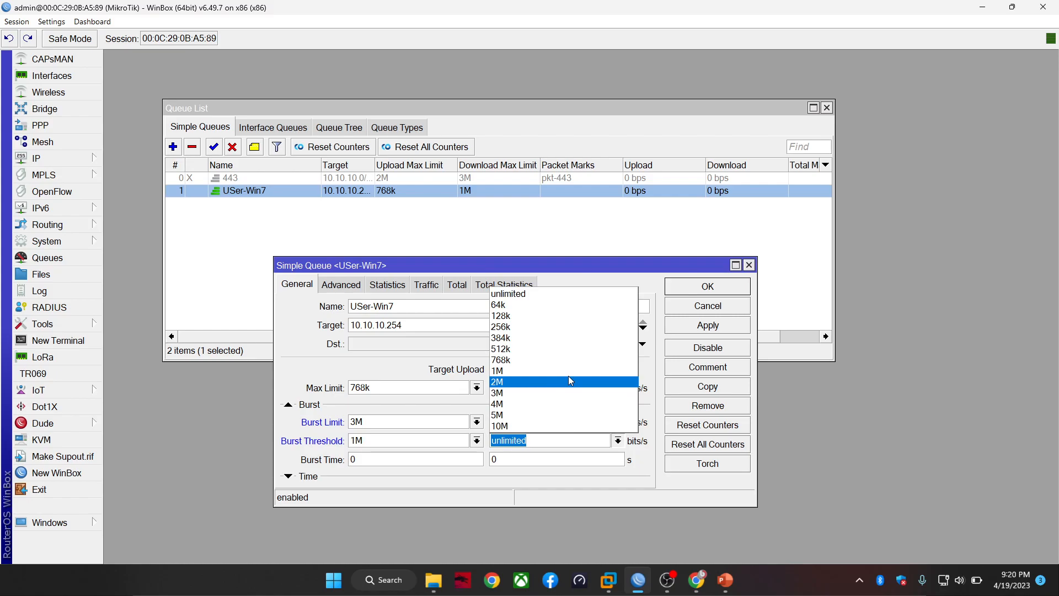
left_click(561, 394)
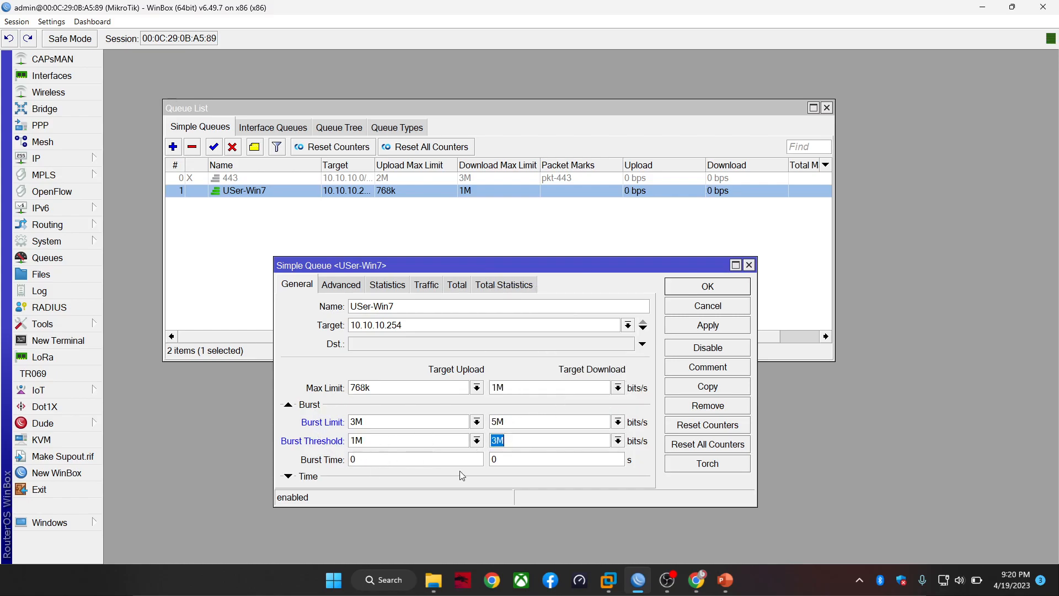
key("Tab")
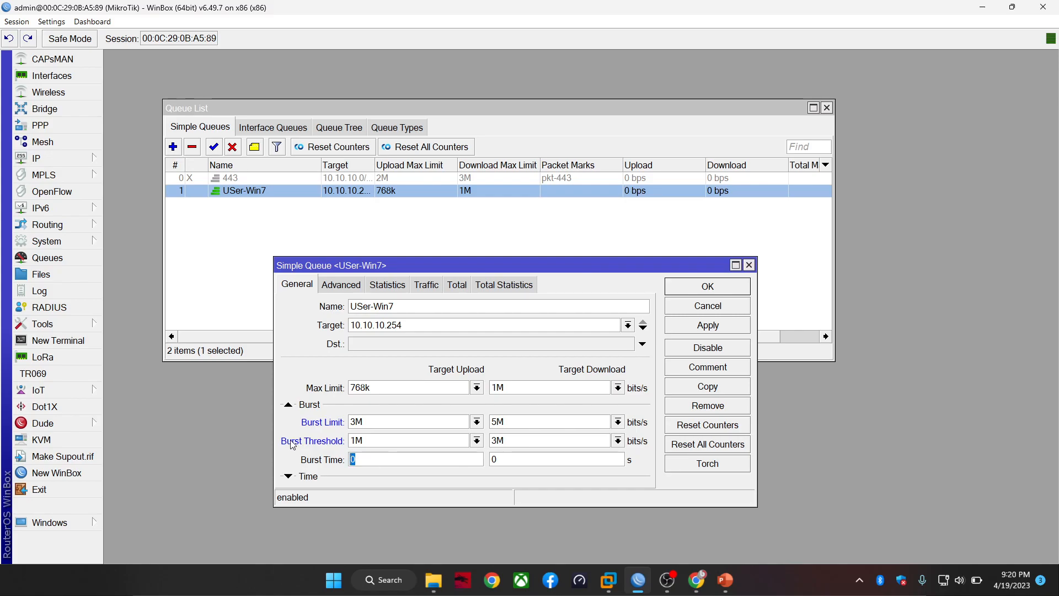
type("15")
left_click(723, 288)
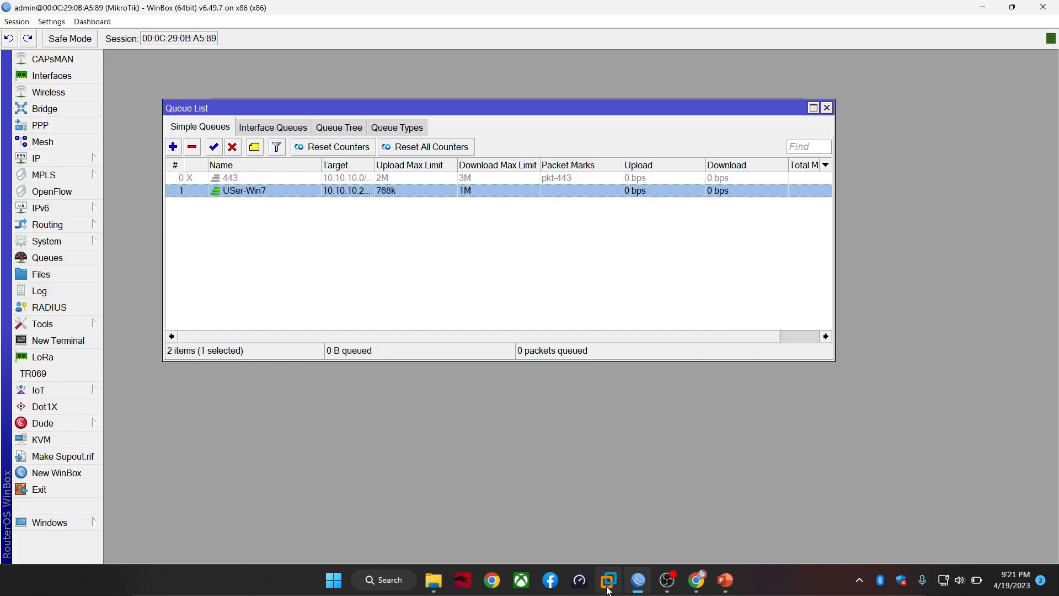
- Switch to the Windows 7 virtual machine in VMware and run the Speedtest again
mouse_move(608, 580)
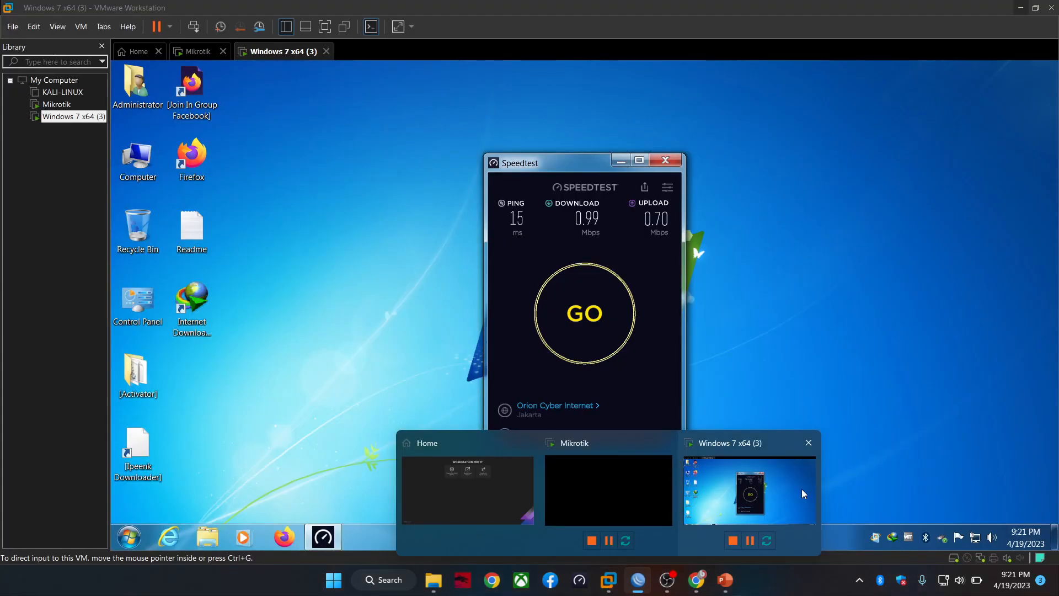
left_click(798, 490)
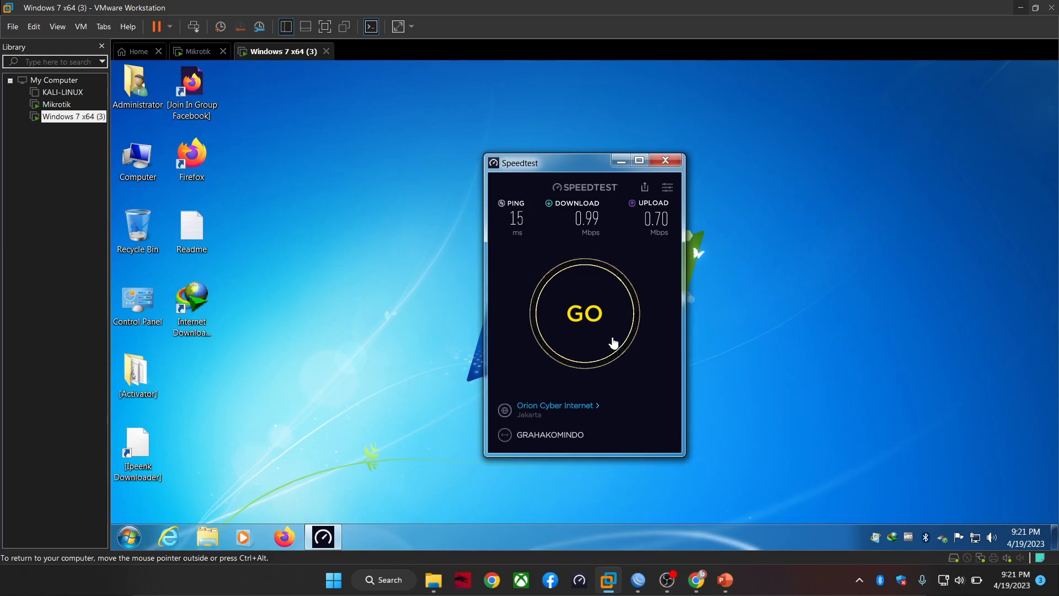
left_click(613, 338)
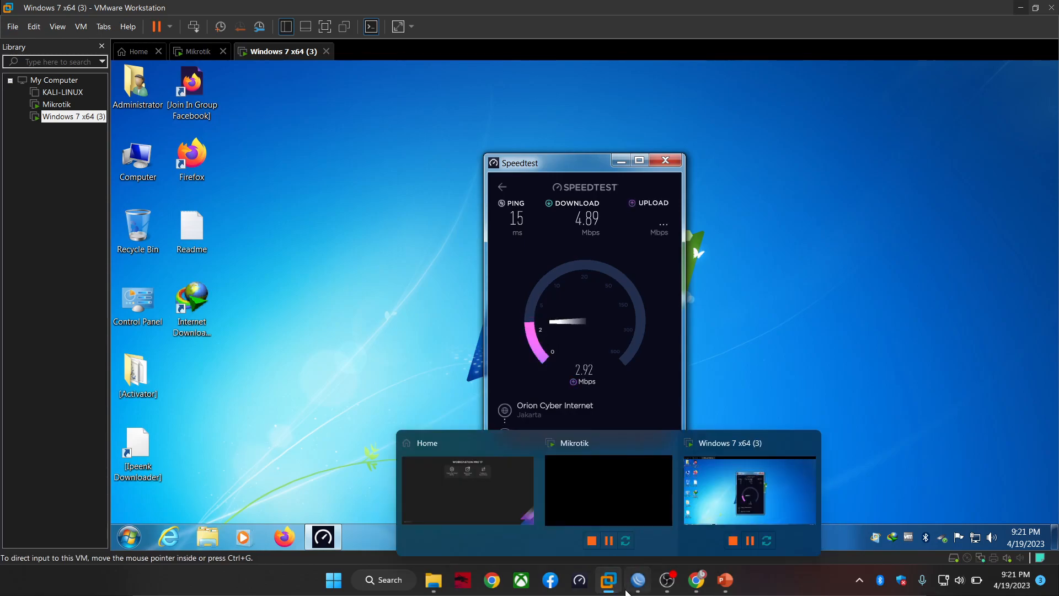
- Check the USer-Win7 queue's live traffic and burst settings in WinBox, and return to the Windows 7 virtual machine
left_click(638, 581)
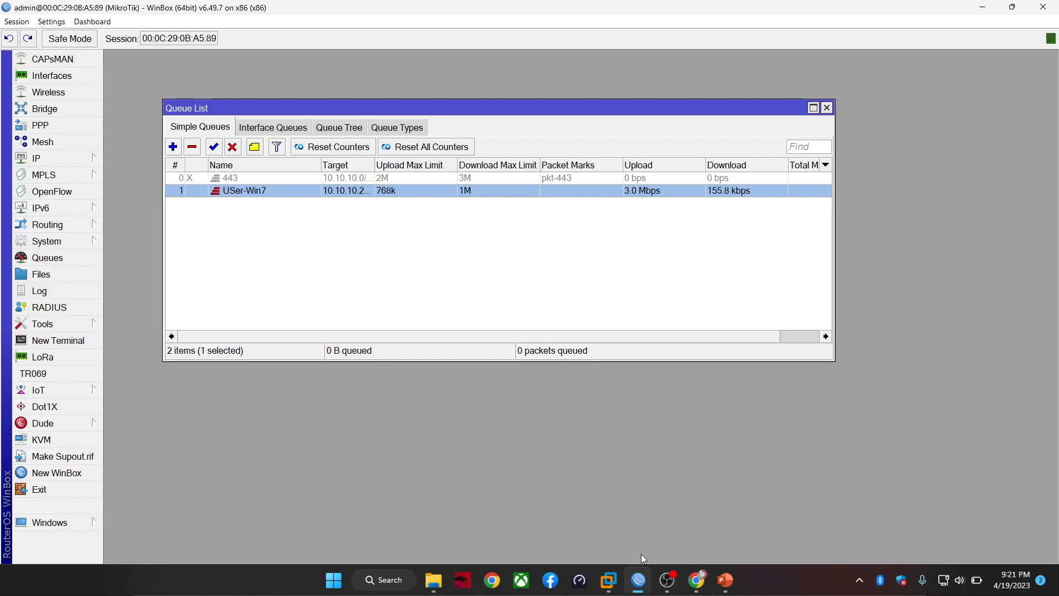
double_click(385, 194)
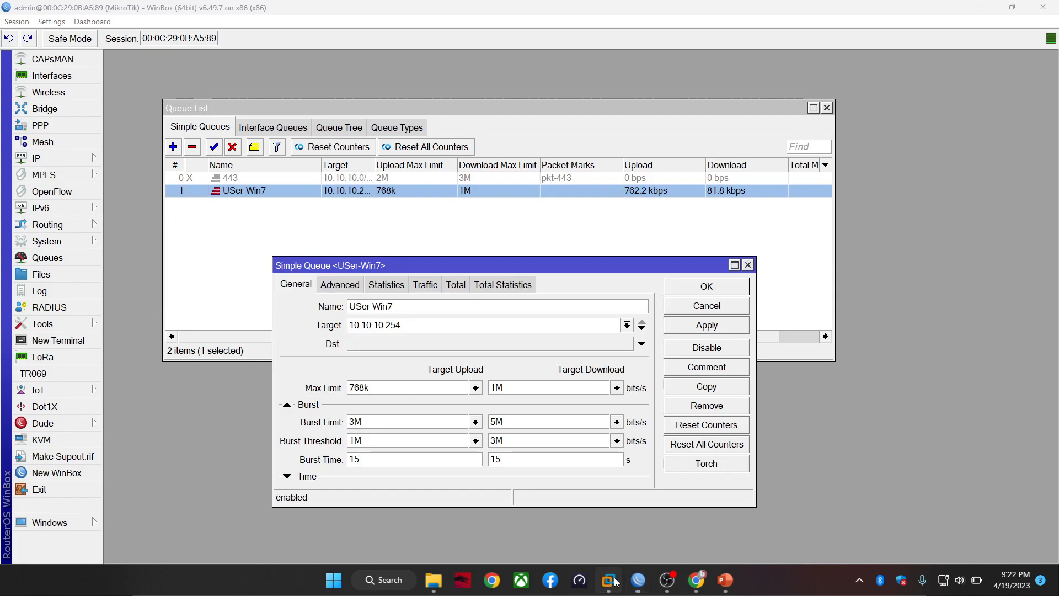
mouse_move(609, 580)
left_click(700, 511)
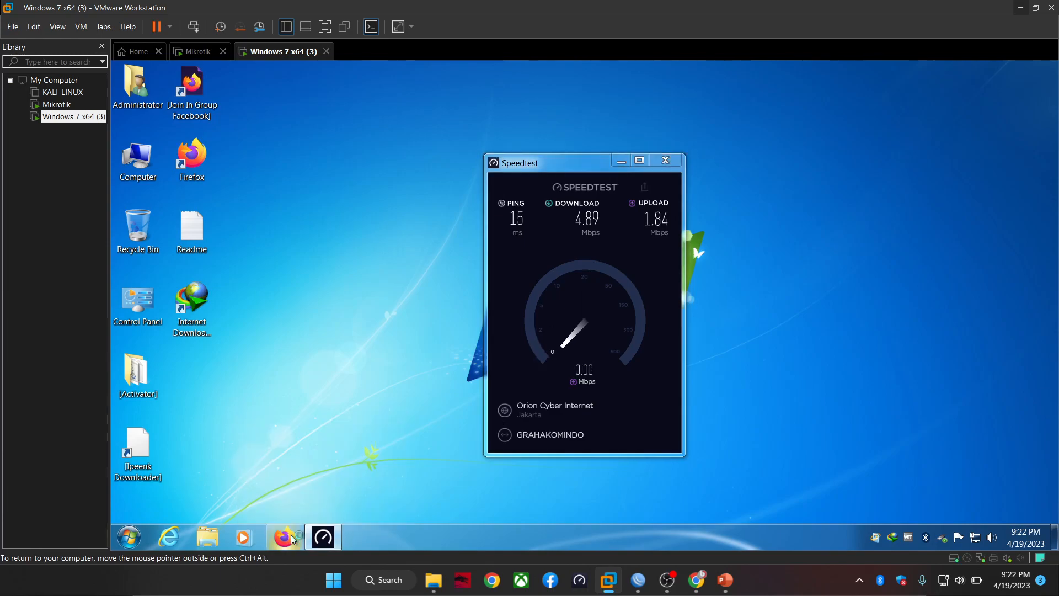
- Run the fast.com speed test in the virtual machine's Firefox, comparing it with the queue's live traffic in WinBox
left_click(284, 537)
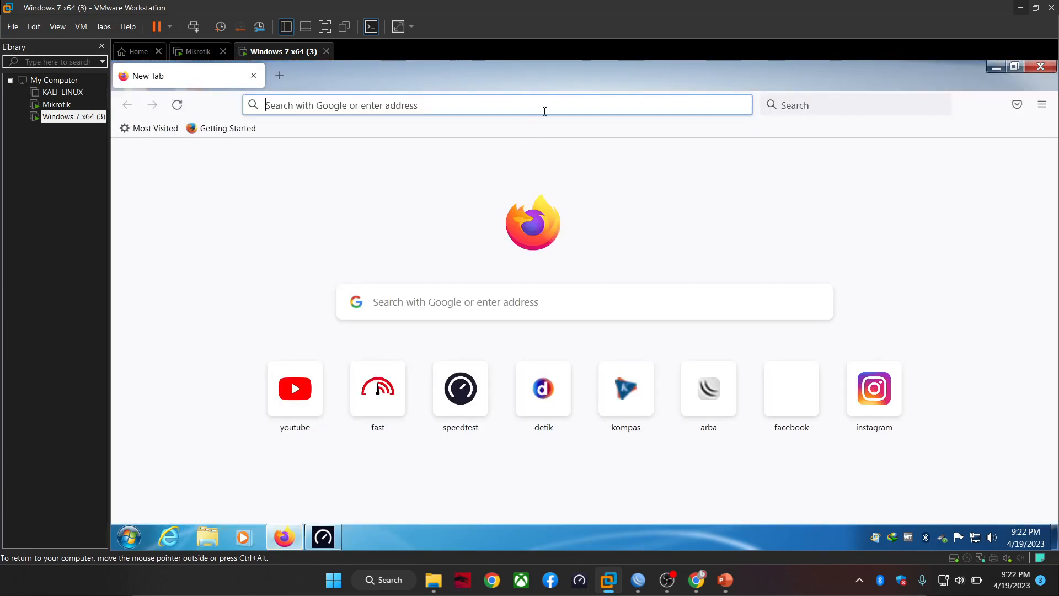
left_click(385, 412)
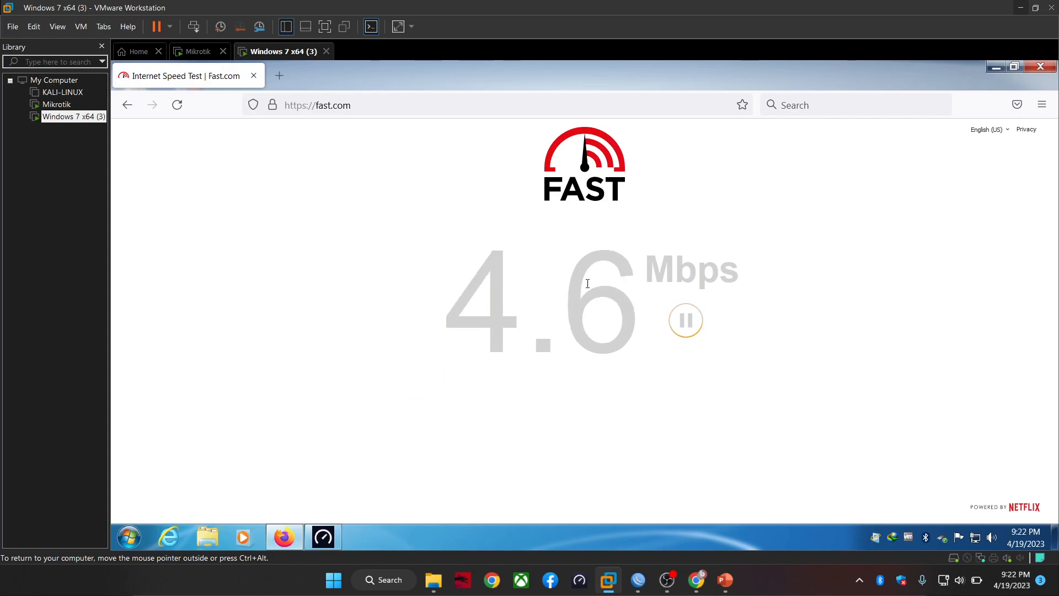
left_click(638, 580)
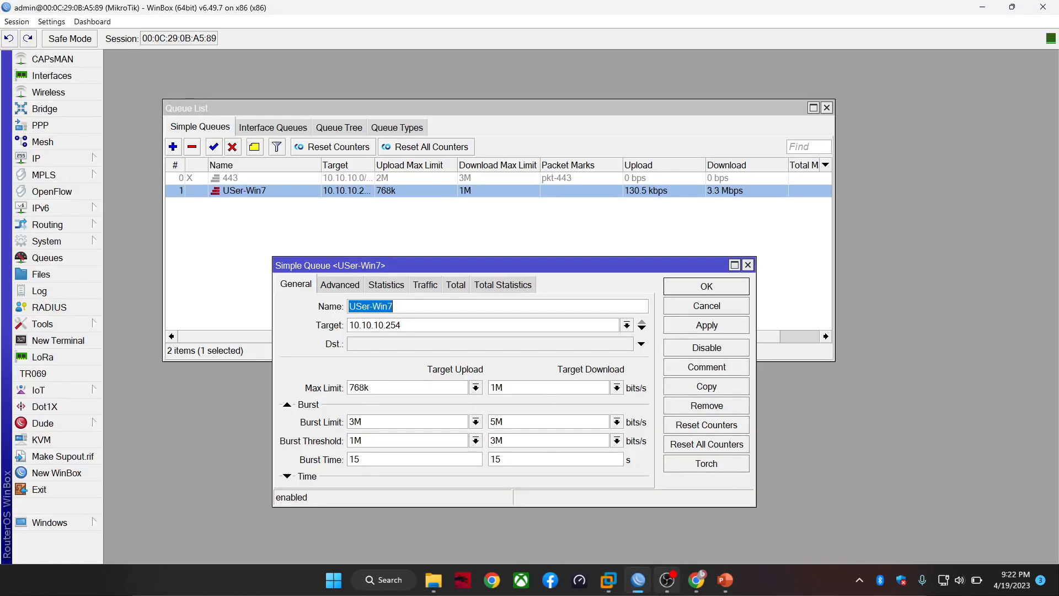
mouse_move(617, 587)
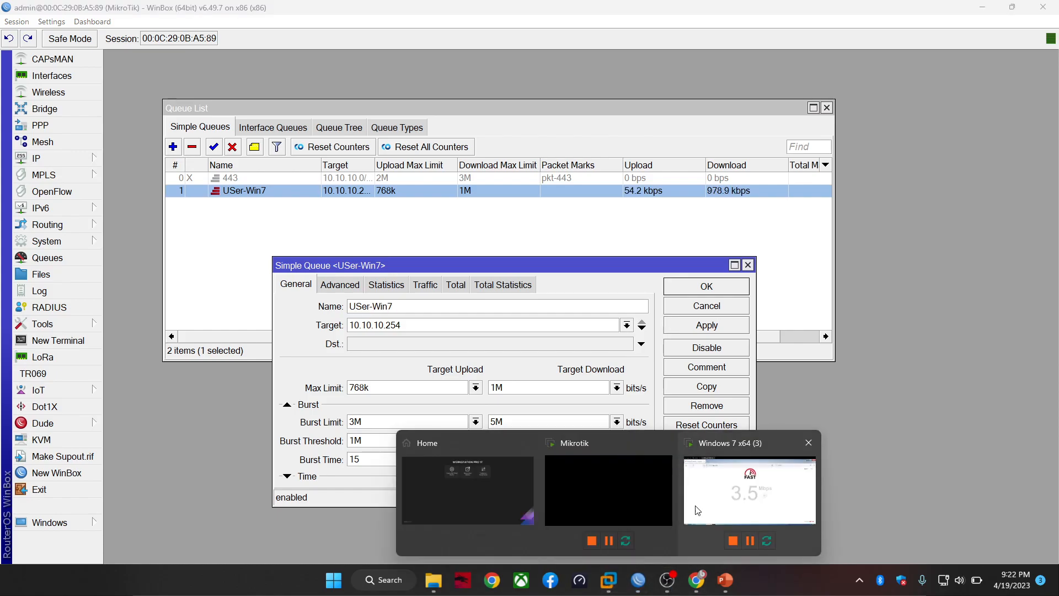
left_click(751, 490)
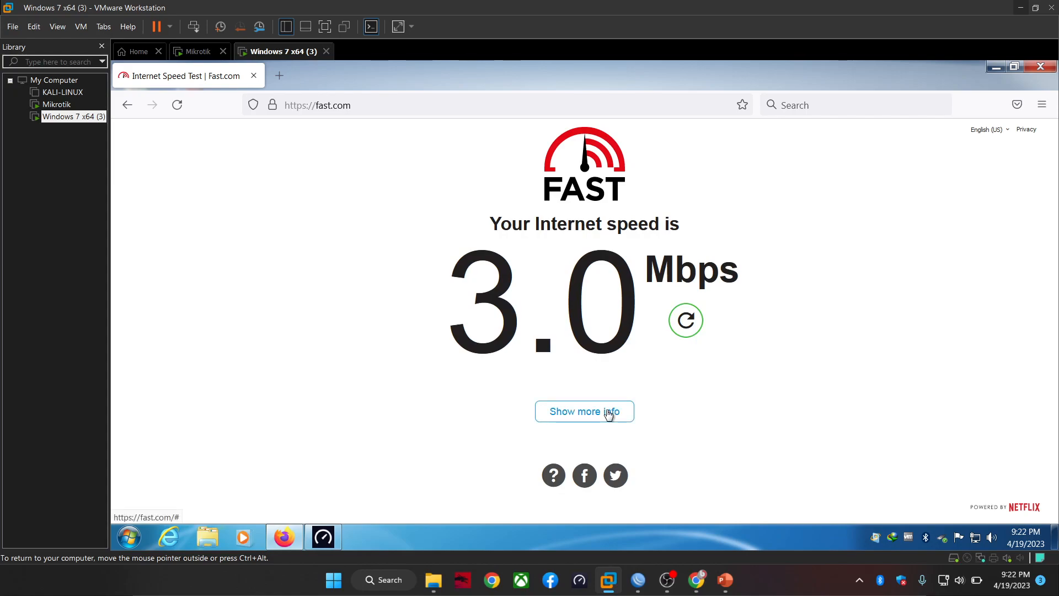
- Set the maximum test duration in the fast.com settings to 60 seconds and save them
left_click(609, 411)
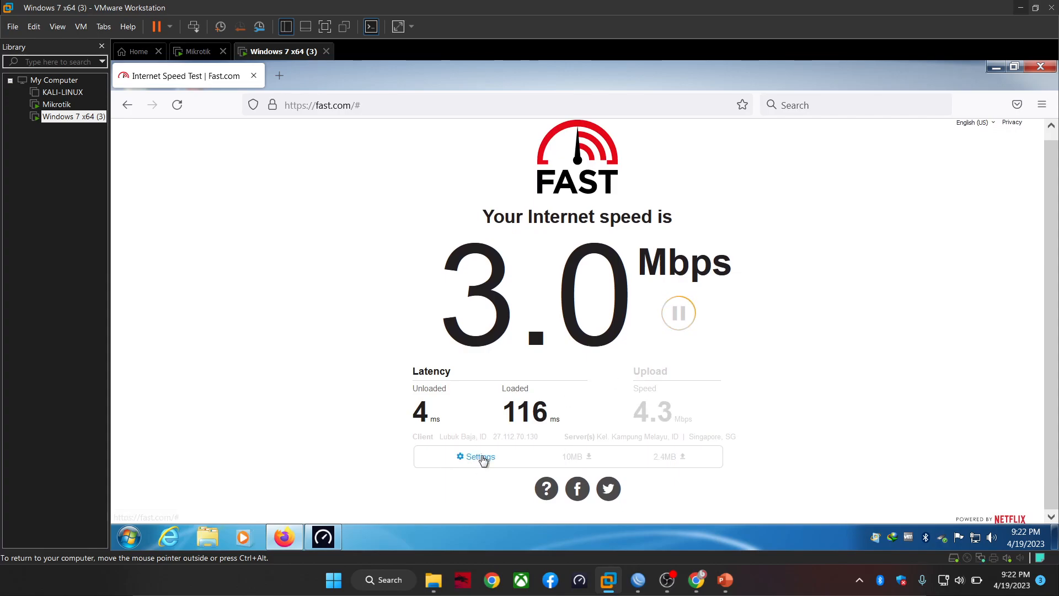
left_click(482, 458)
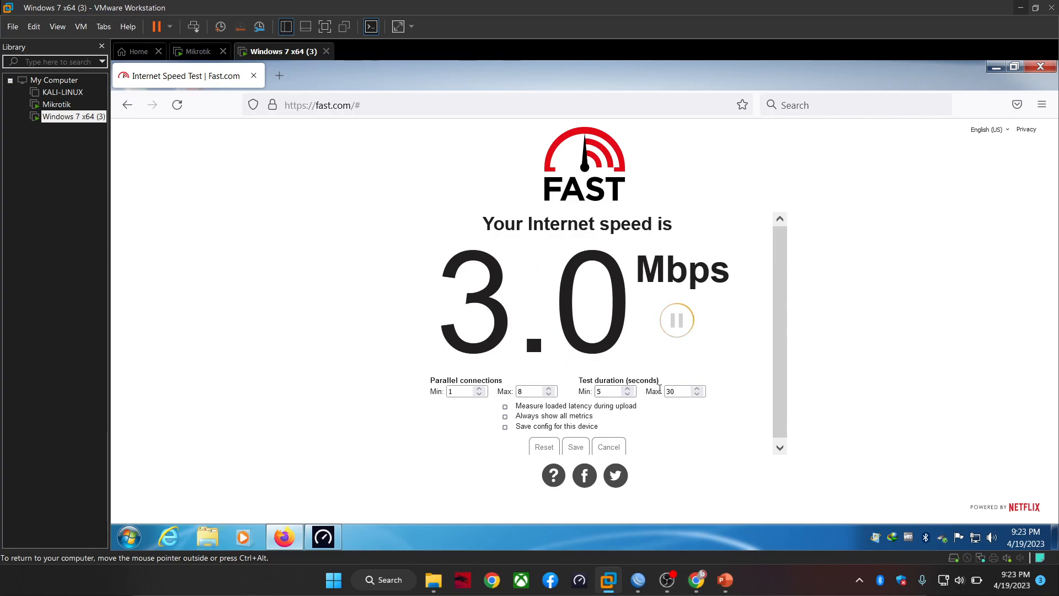
left_click_drag(684, 391, 650, 391)
type("6")
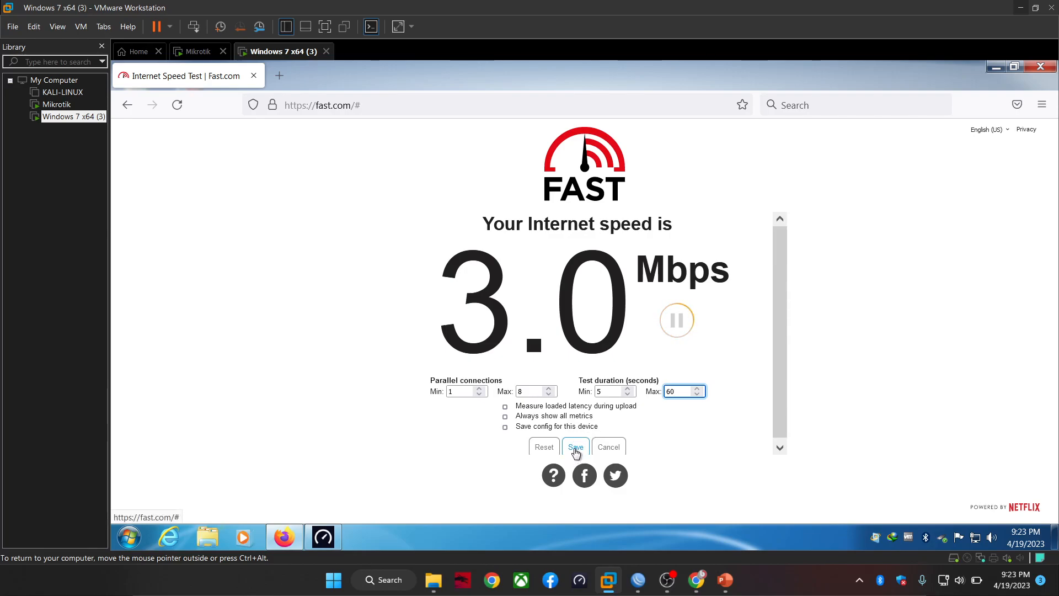
left_click(575, 451)
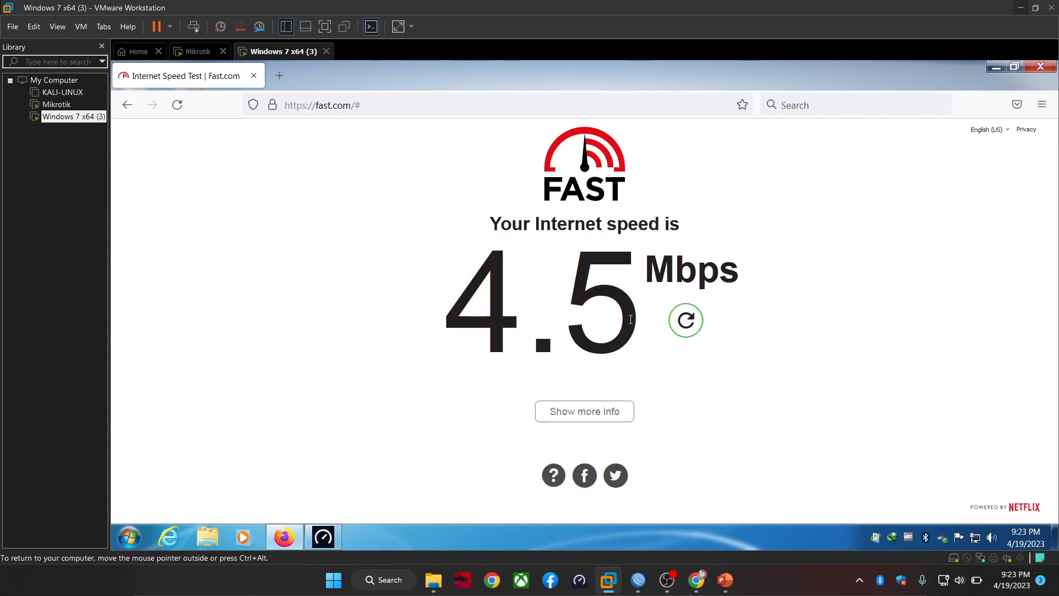
- Restart the fast.com test, check the queue's live rates in WinBox, and return to the Windows 7 virtual machine
left_click(691, 326)
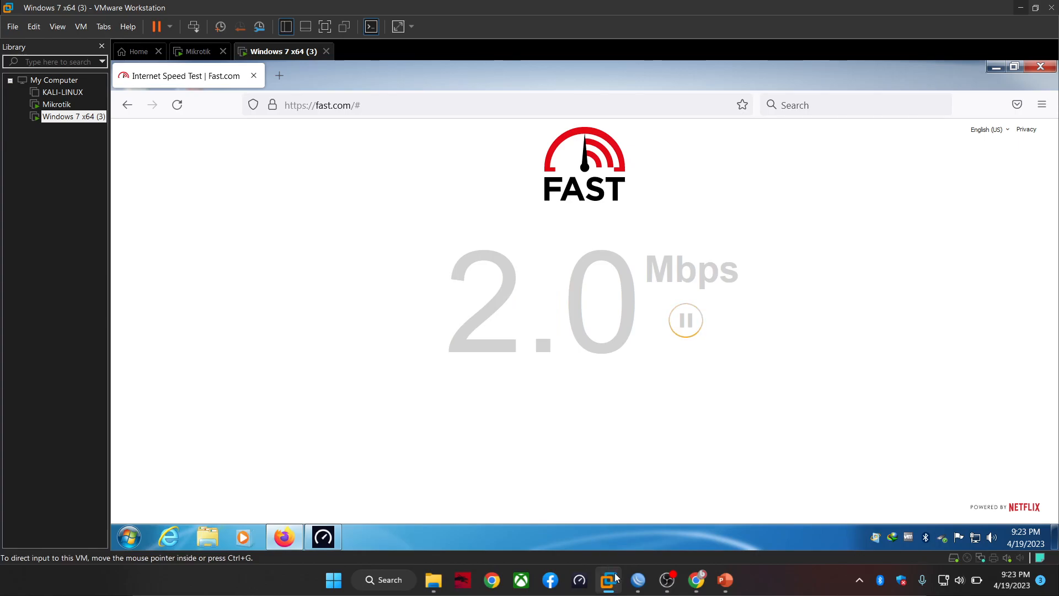
left_click(635, 576)
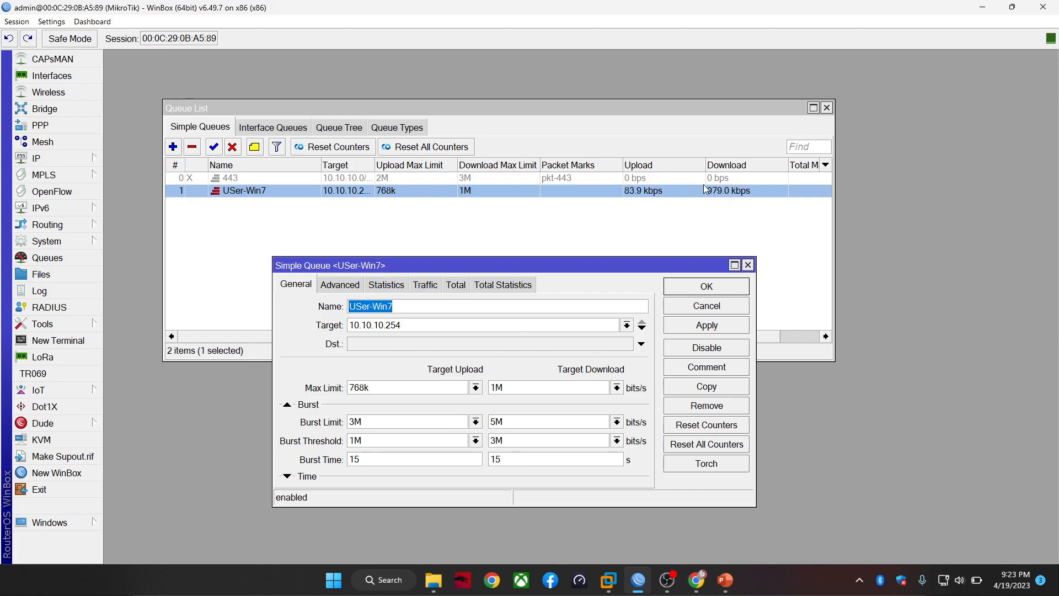
mouse_move(608, 579)
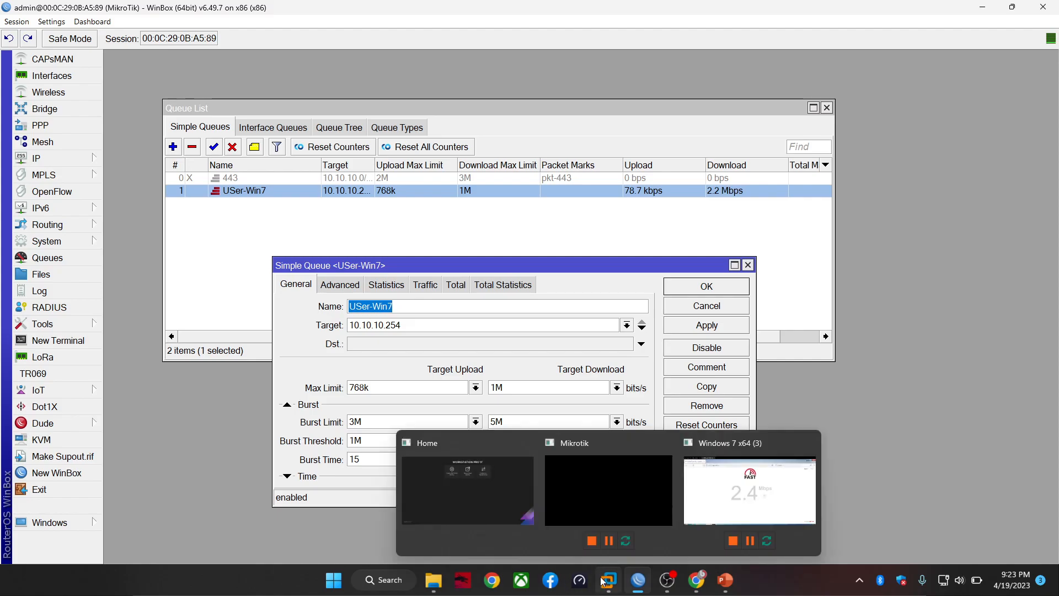
left_click(710, 498)
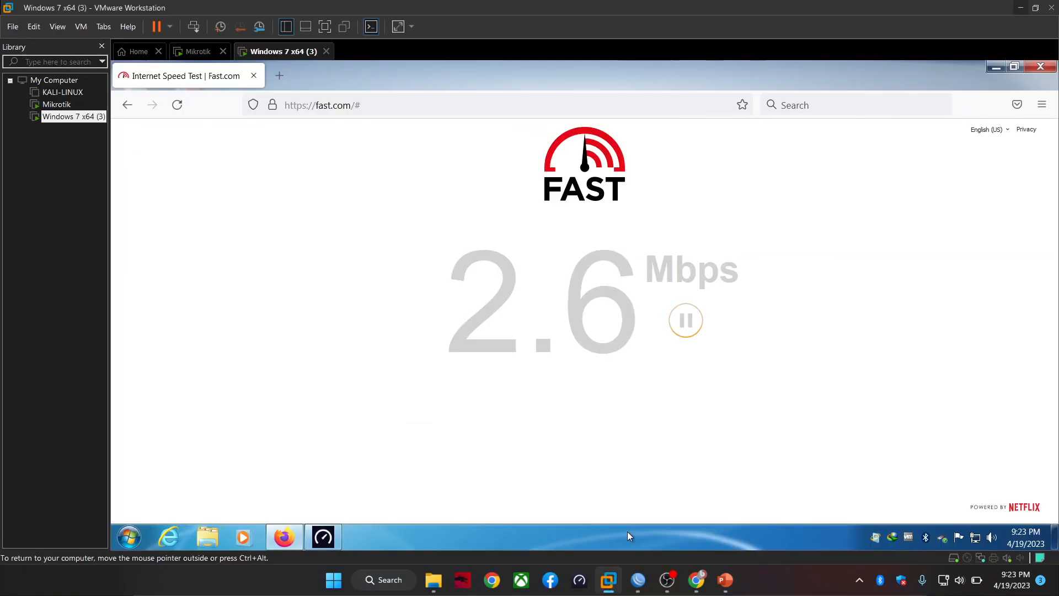
- Switch to WinBox, close the USer-Win7 queue's settings, and reopen them to review the max limit and burst values
left_click(637, 580)
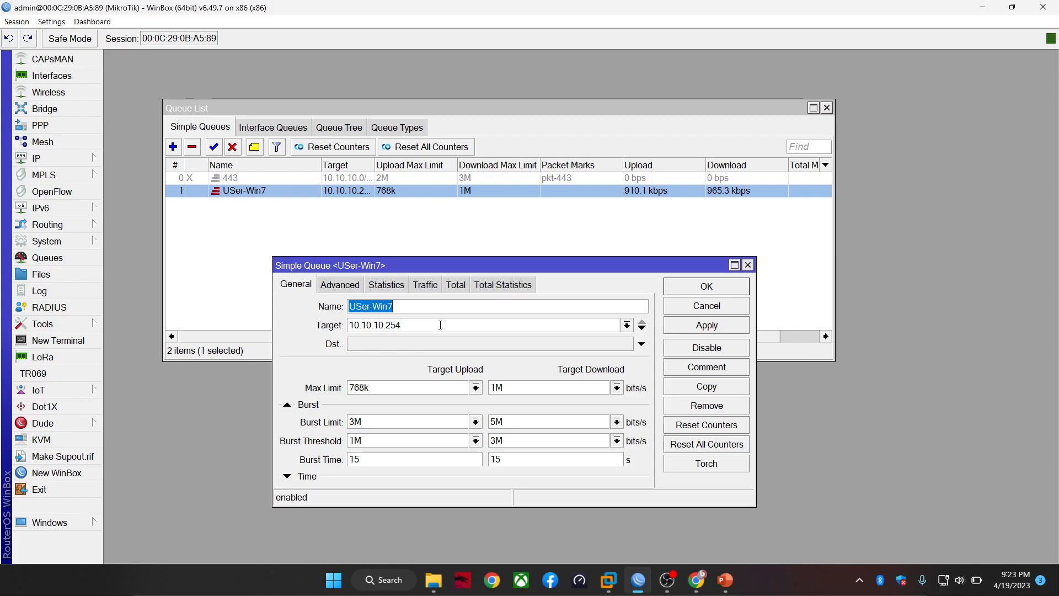
left_click(707, 286)
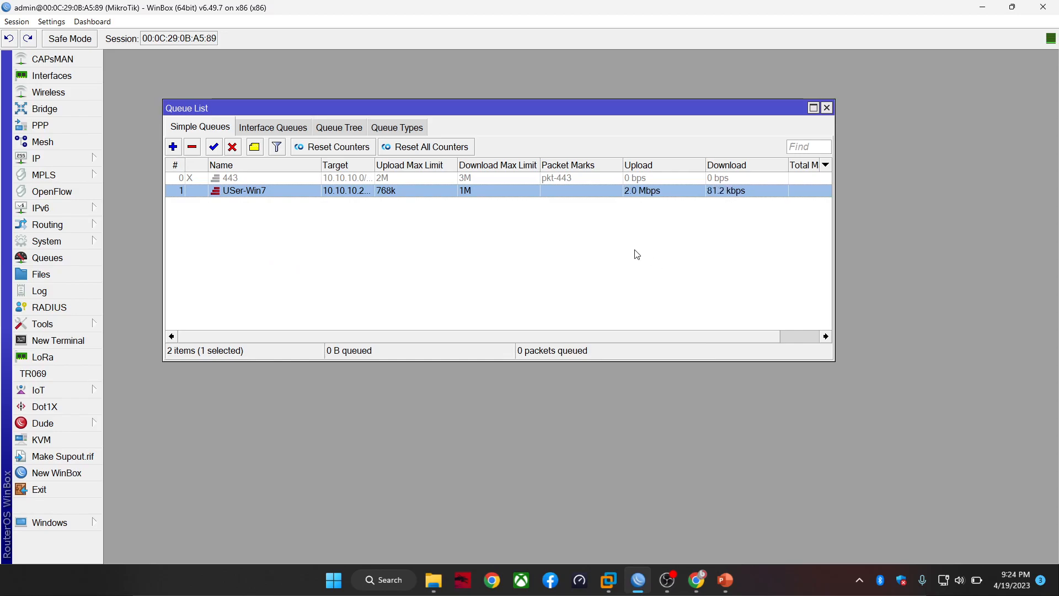
double_click(314, 192)
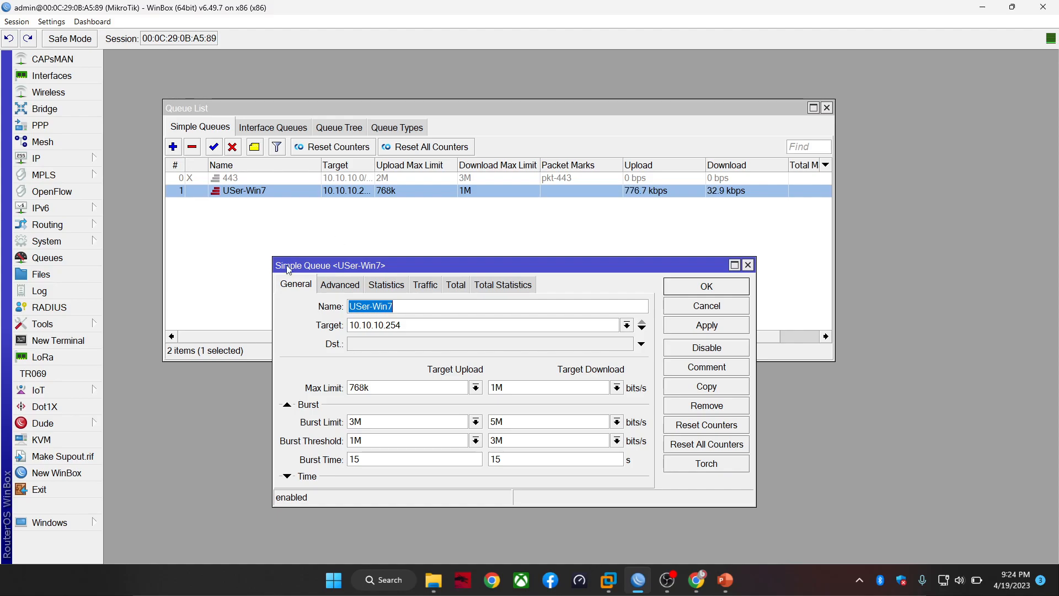
- Compare the USer-Win7 queue's advanced Limit At settings with its general upload and download max limits
left_click_drag(359, 261, 559, 91)
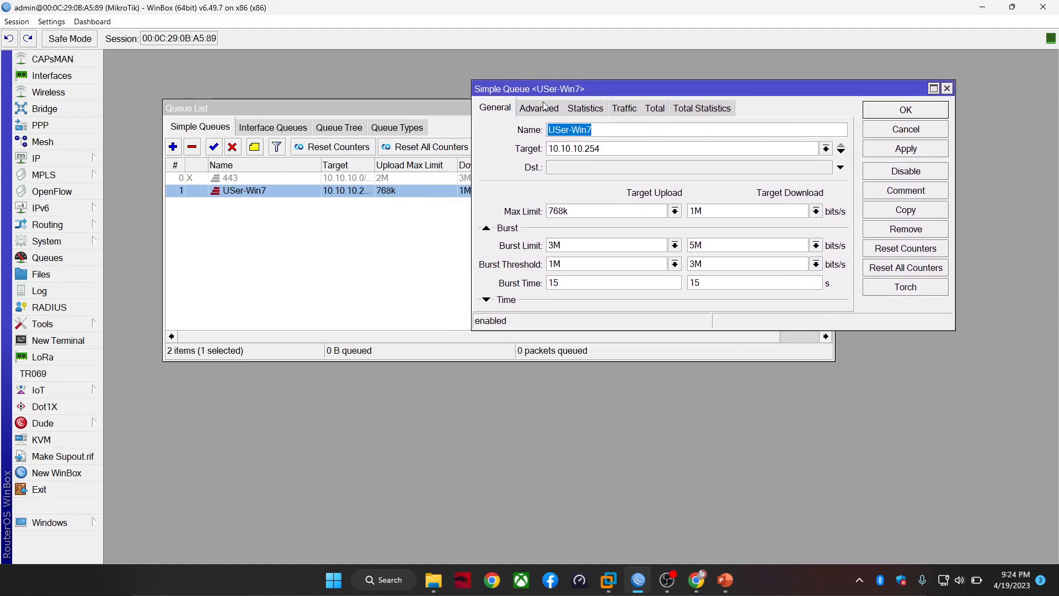
left_click(539, 110)
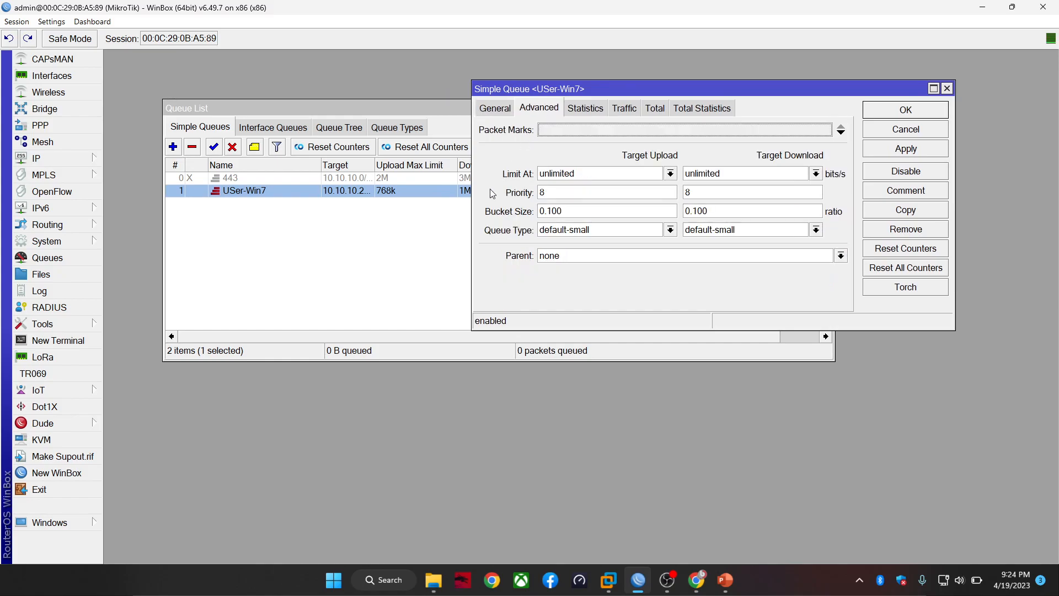
left_click_drag(662, 92, 462, 260)
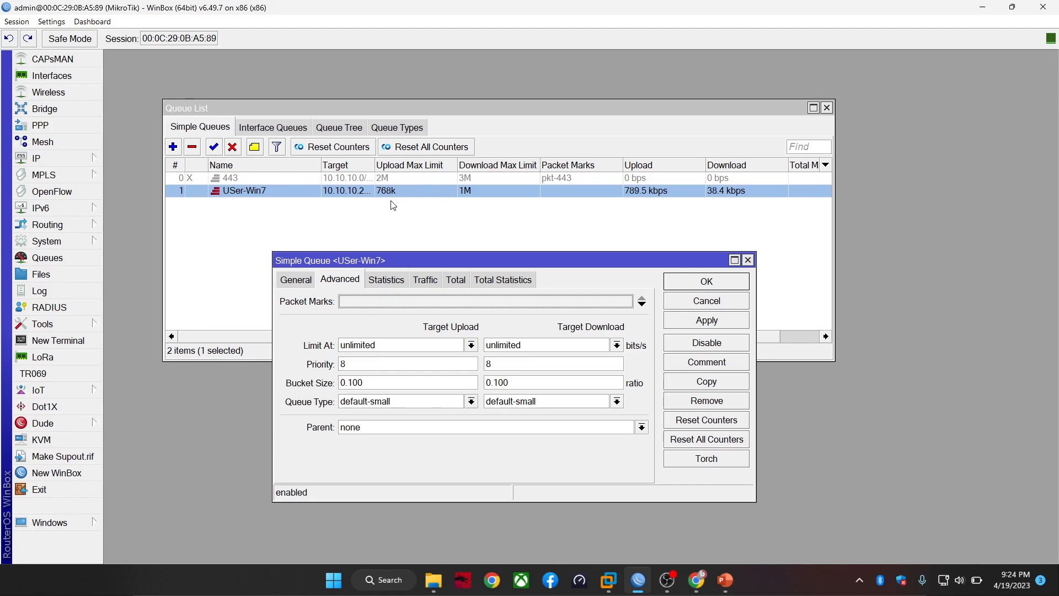
left_click(295, 280)
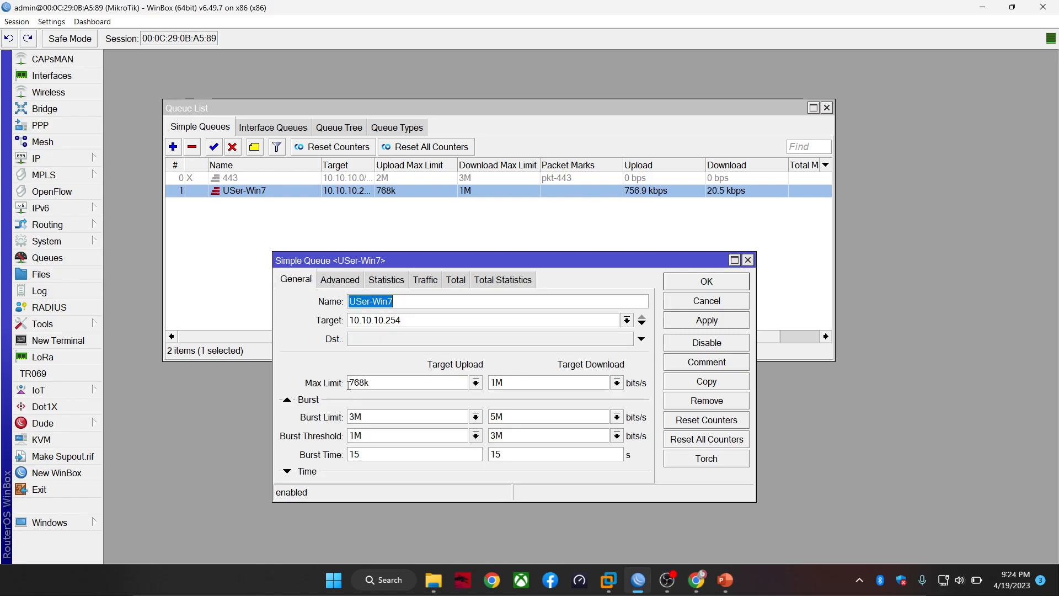
double_click(405, 385)
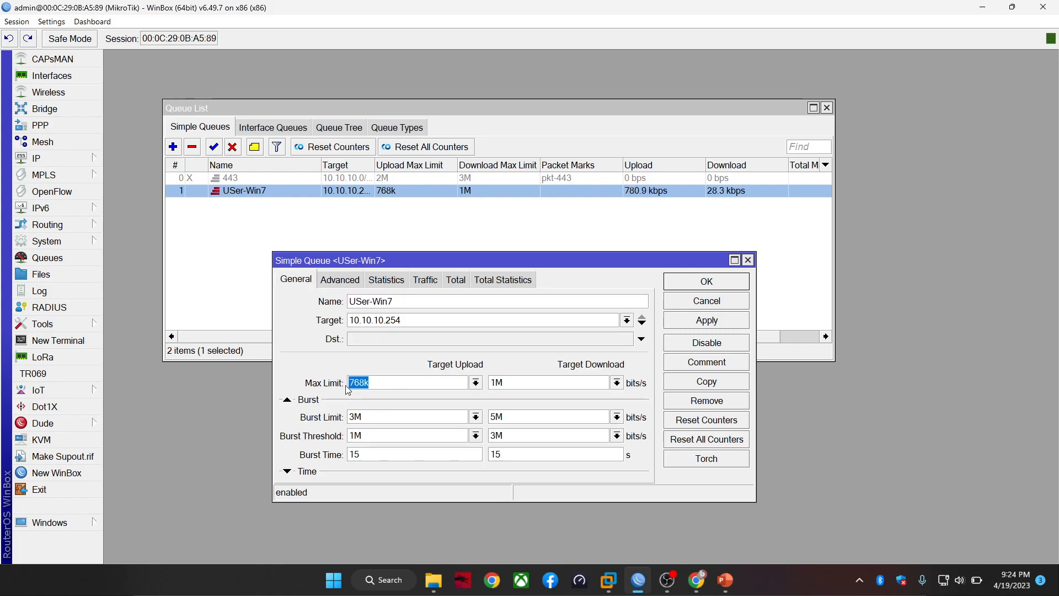
key("Tab")
left_click(357, 281)
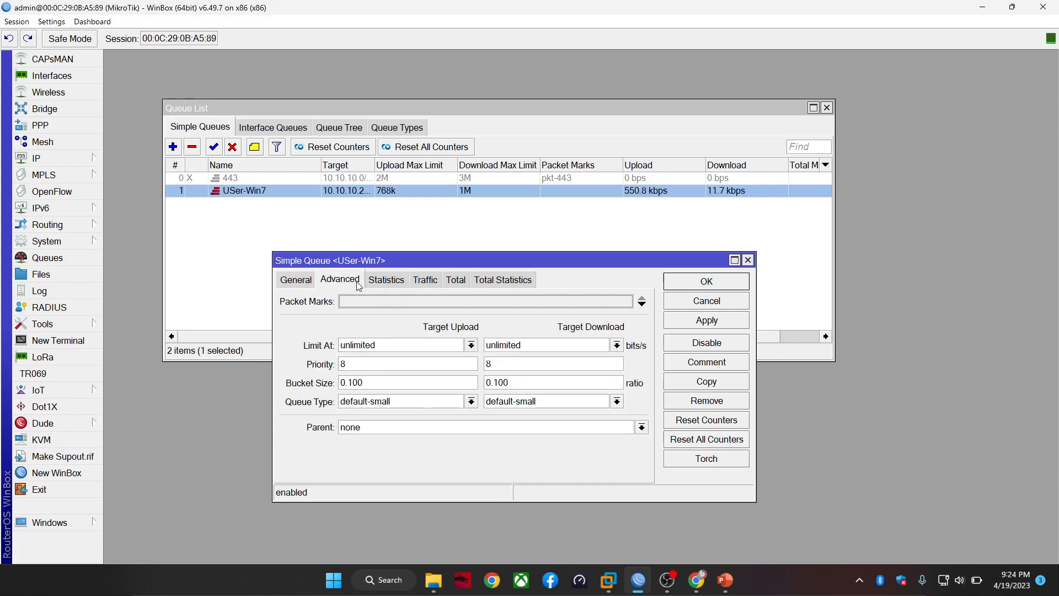
left_click(296, 280)
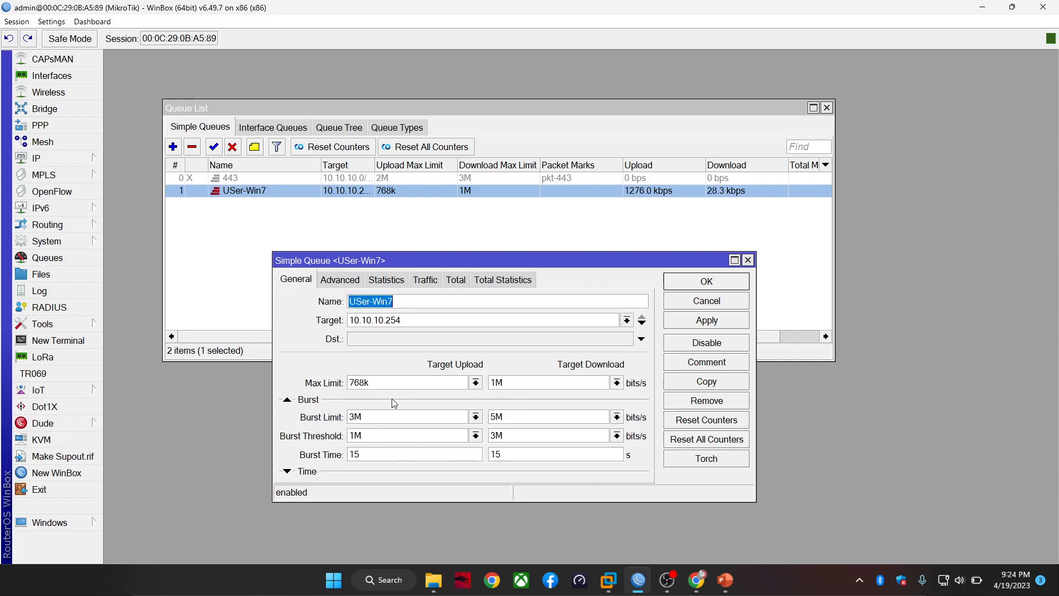
double_click(383, 384)
double_click(535, 387)
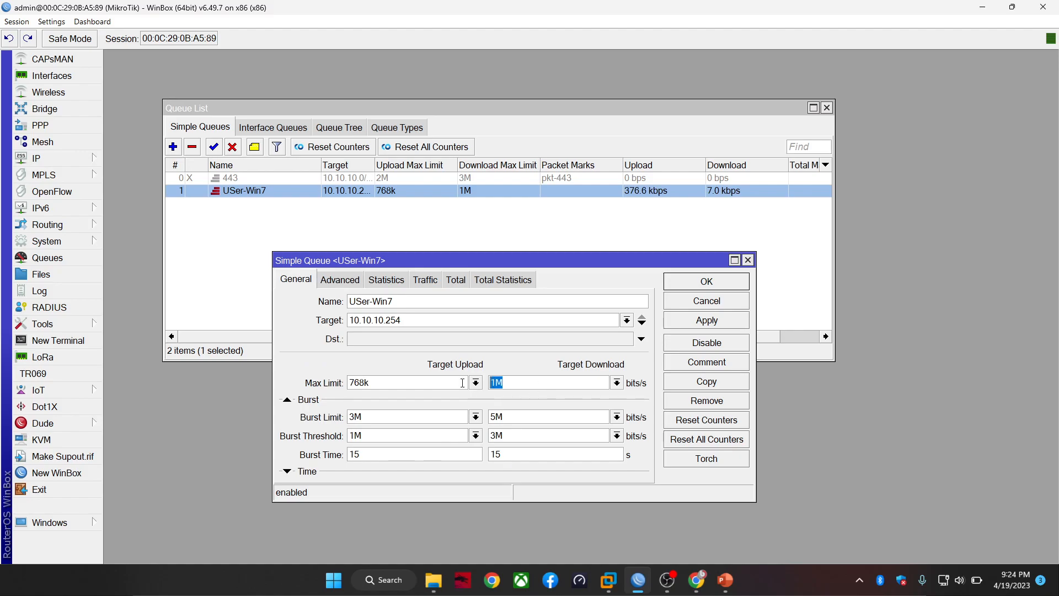
- Set the USer-Win7 queue's Limit At to 384k for upload and 512k for download, then apply and close its settings
left_click(348, 282)
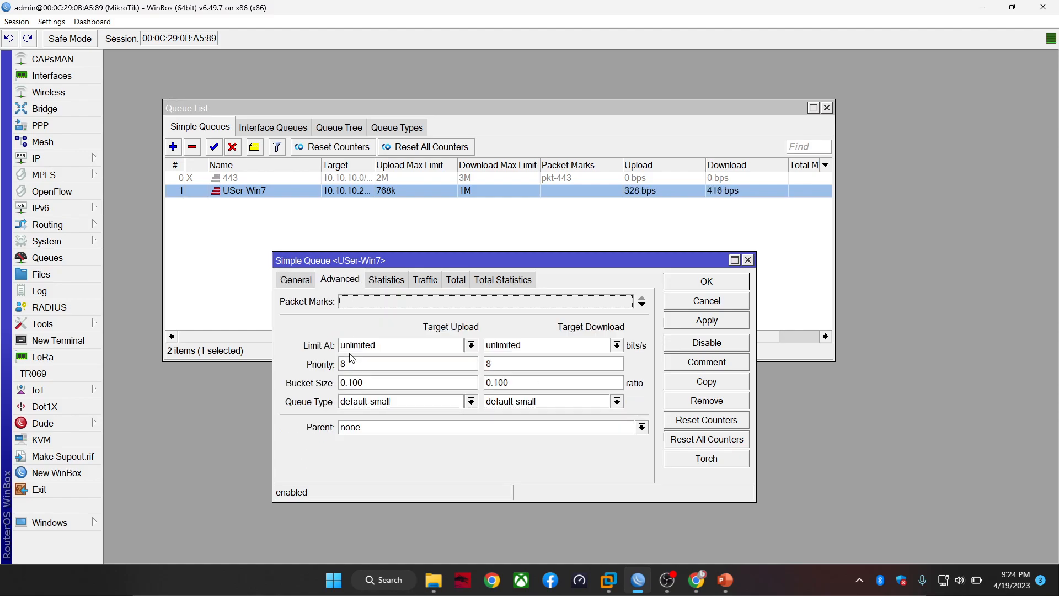
left_click(471, 346)
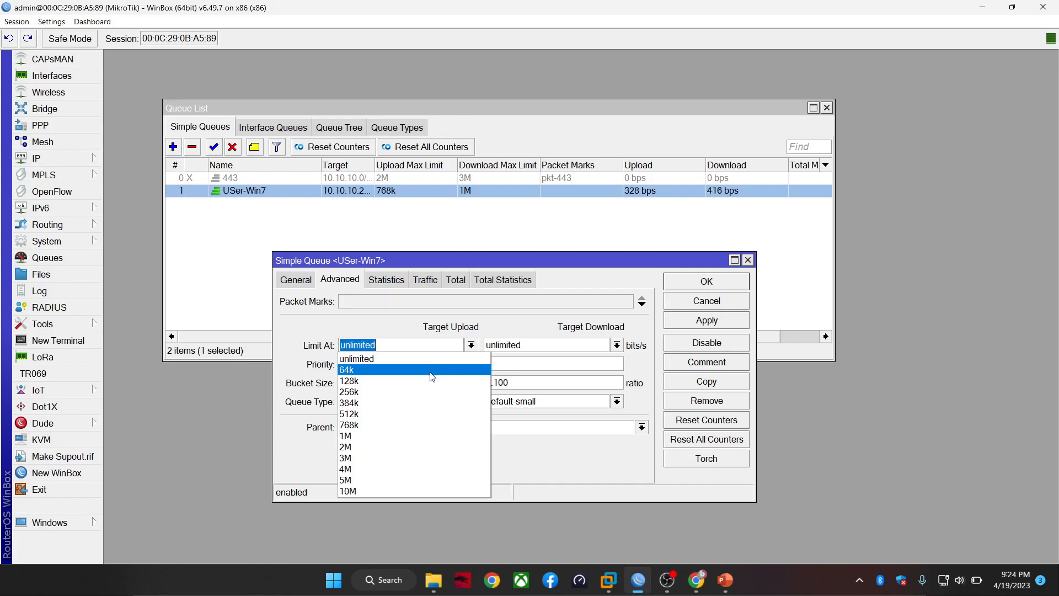
left_click(413, 407)
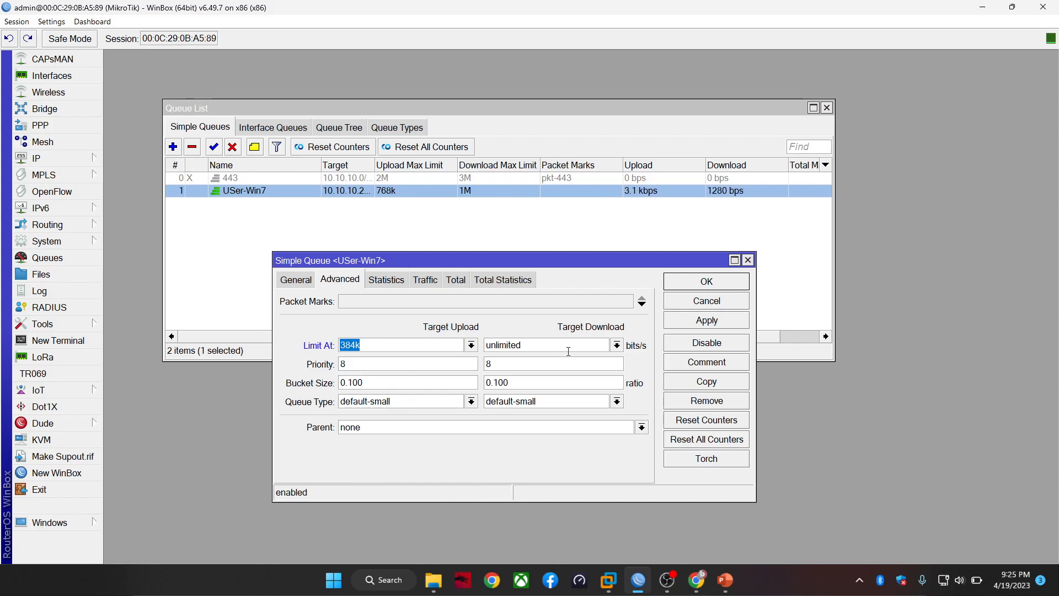
left_click(617, 345)
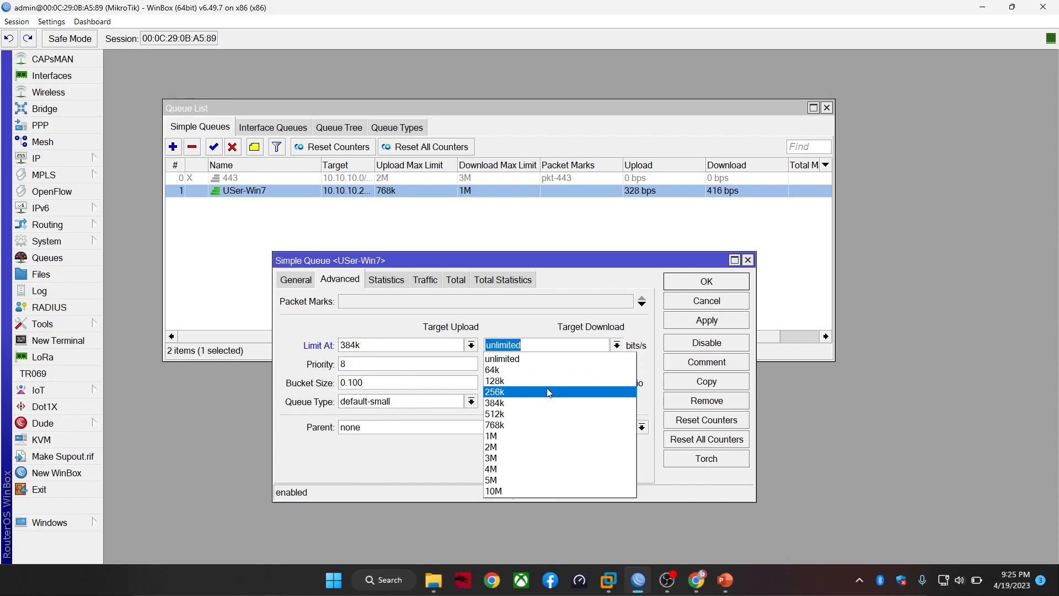
left_click(526, 414)
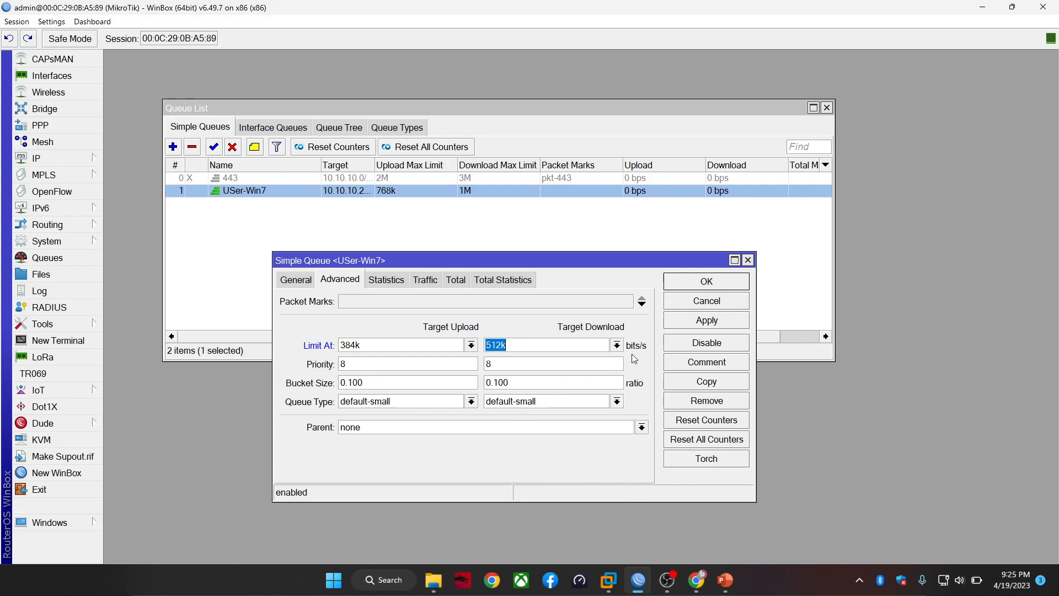
left_click(694, 324)
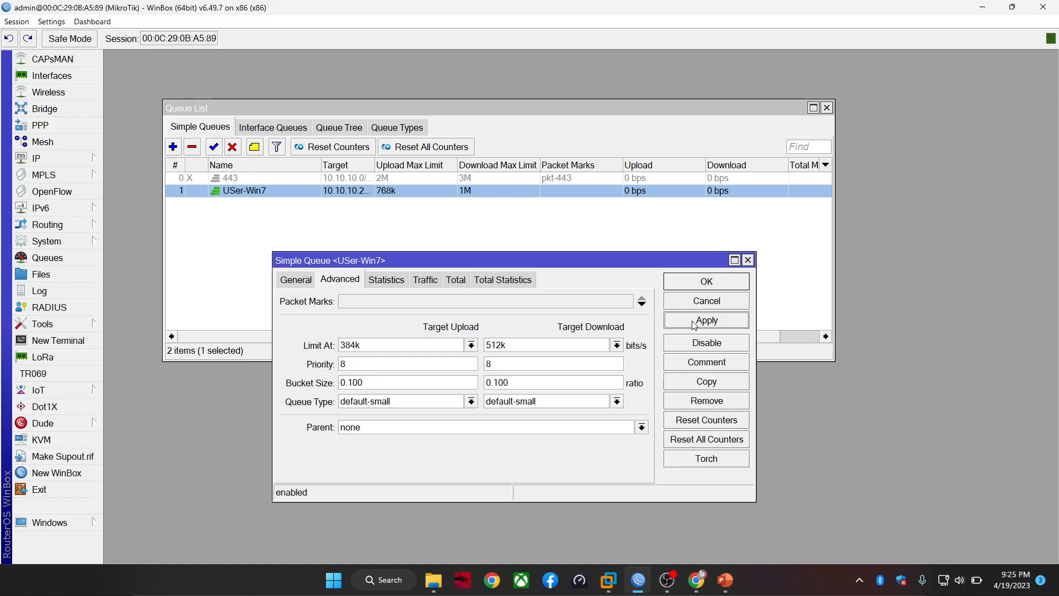
left_click(708, 284)
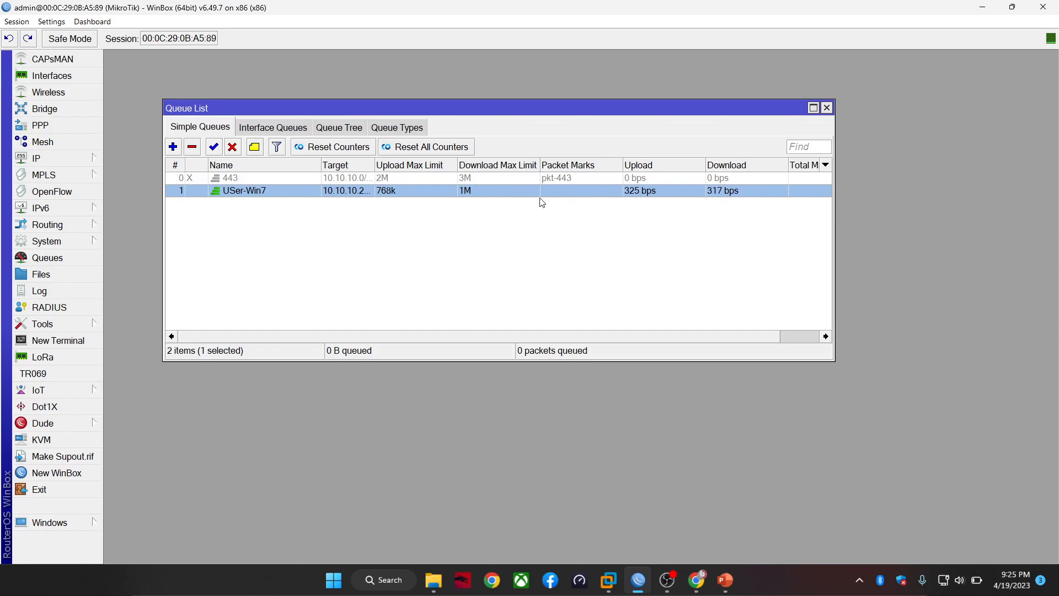
- Reopen the USer-Win7 queue's settings and examine its total limits and live traffic graphs
double_click(640, 198)
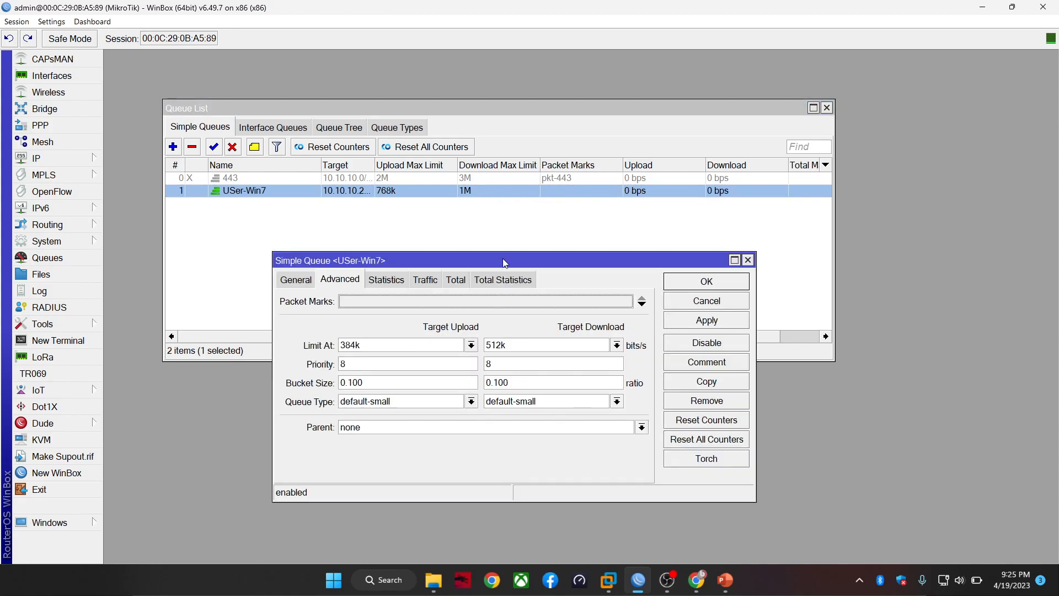
left_click(508, 277)
left_click(458, 281)
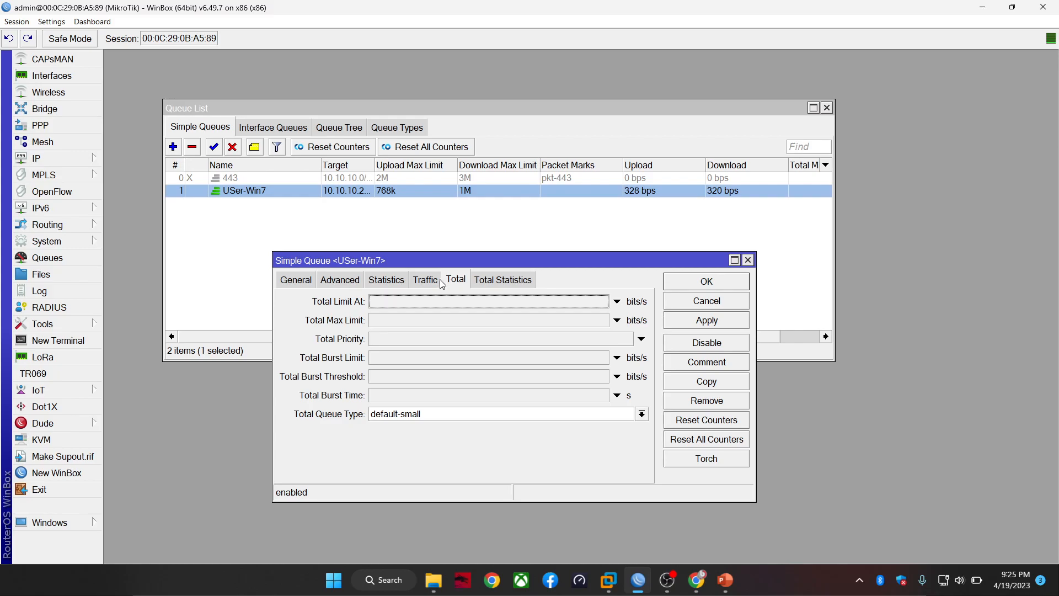
left_click(430, 281)
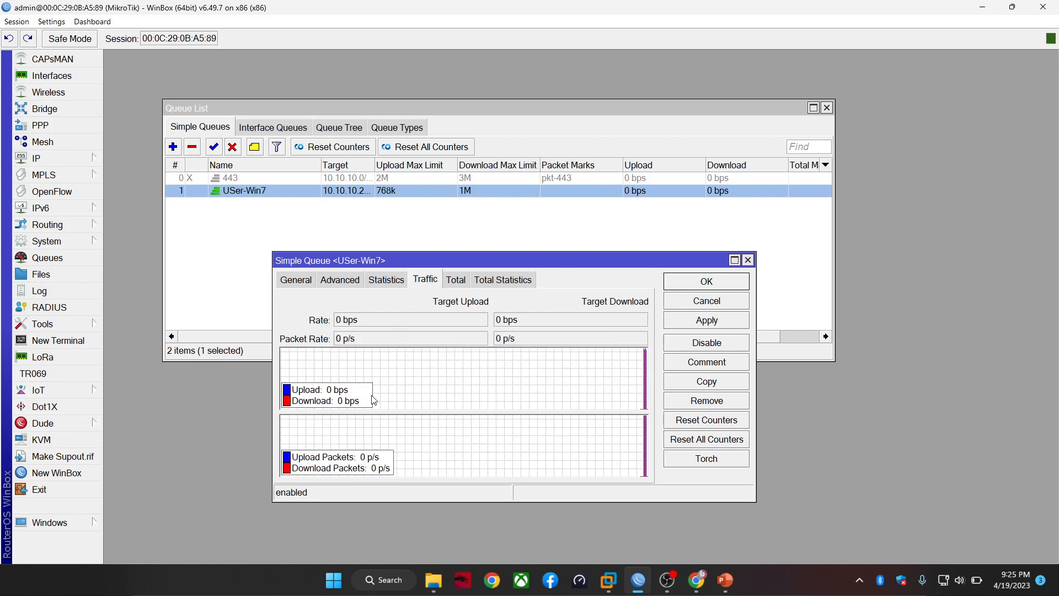